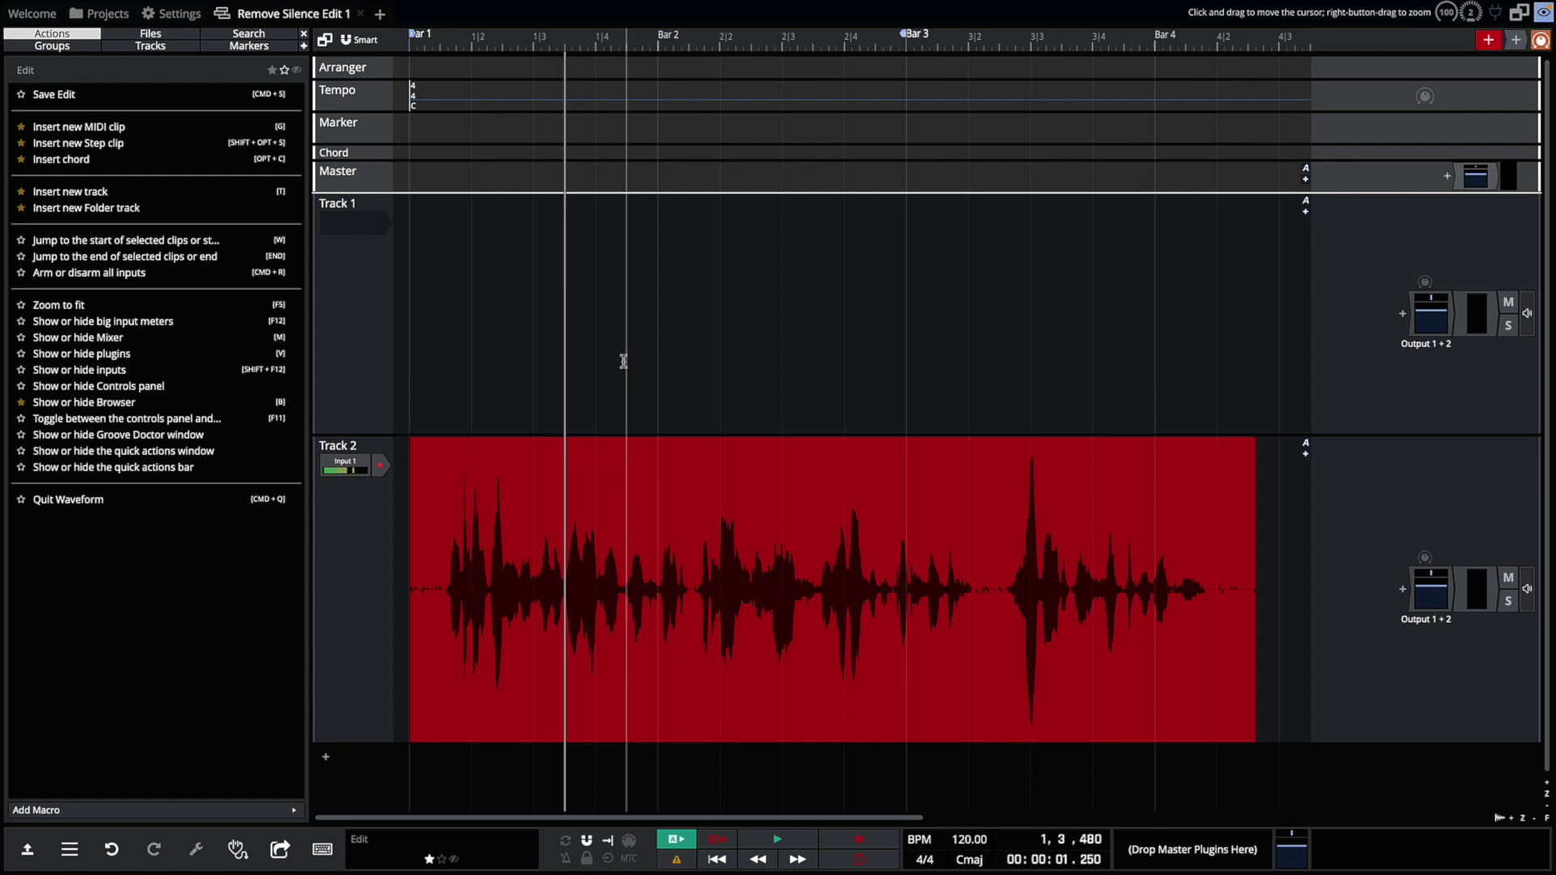
- Move the playhead slightly earlier and select the spoken-word clip on Track 2
left_click(618, 362)
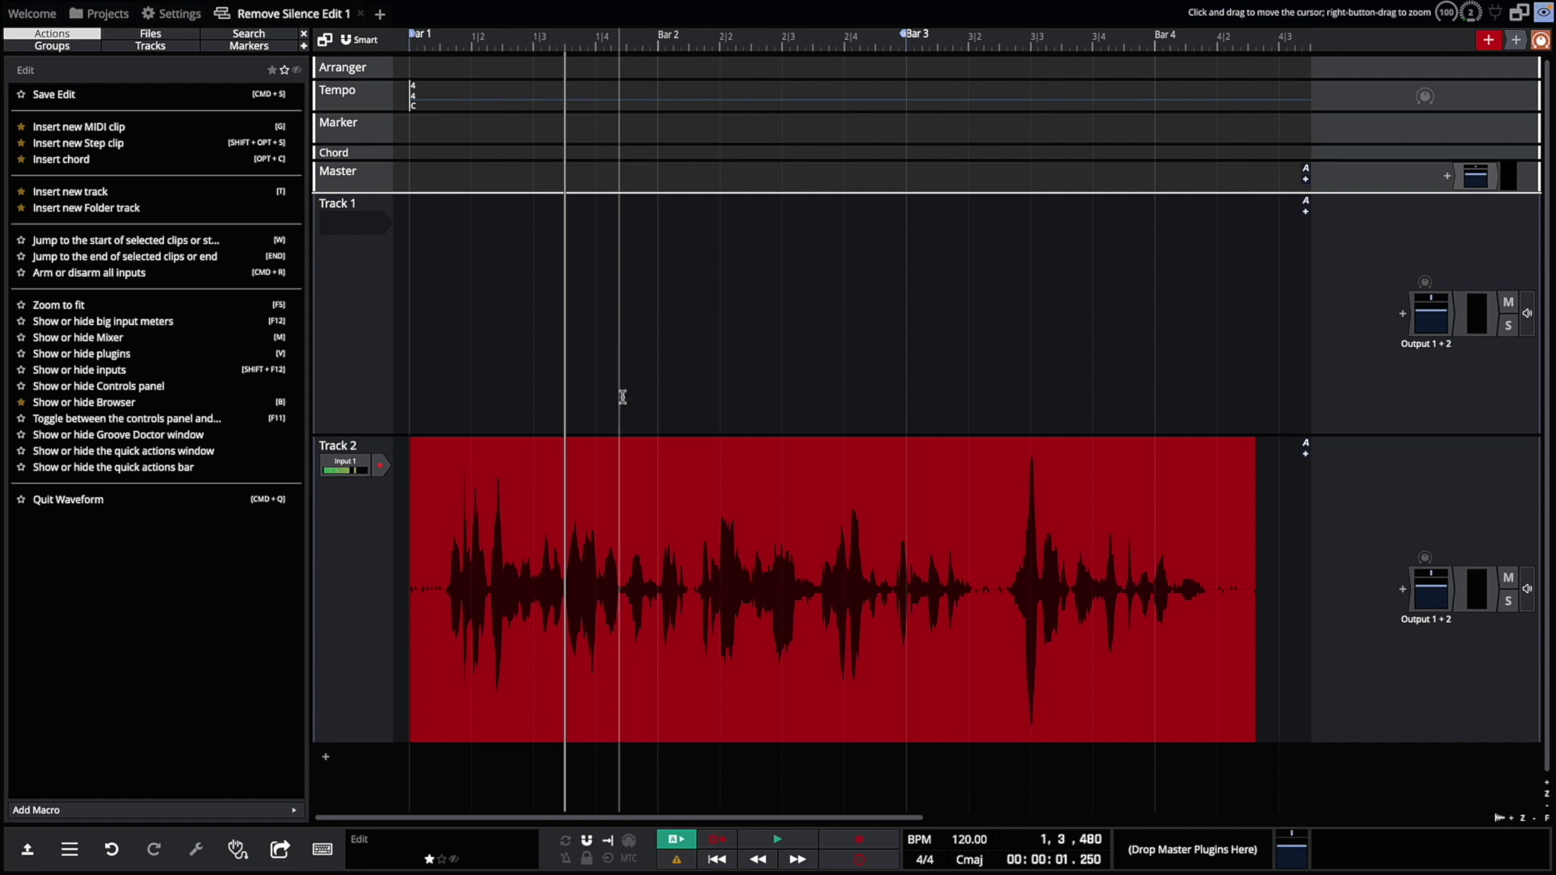
left_click(611, 441)
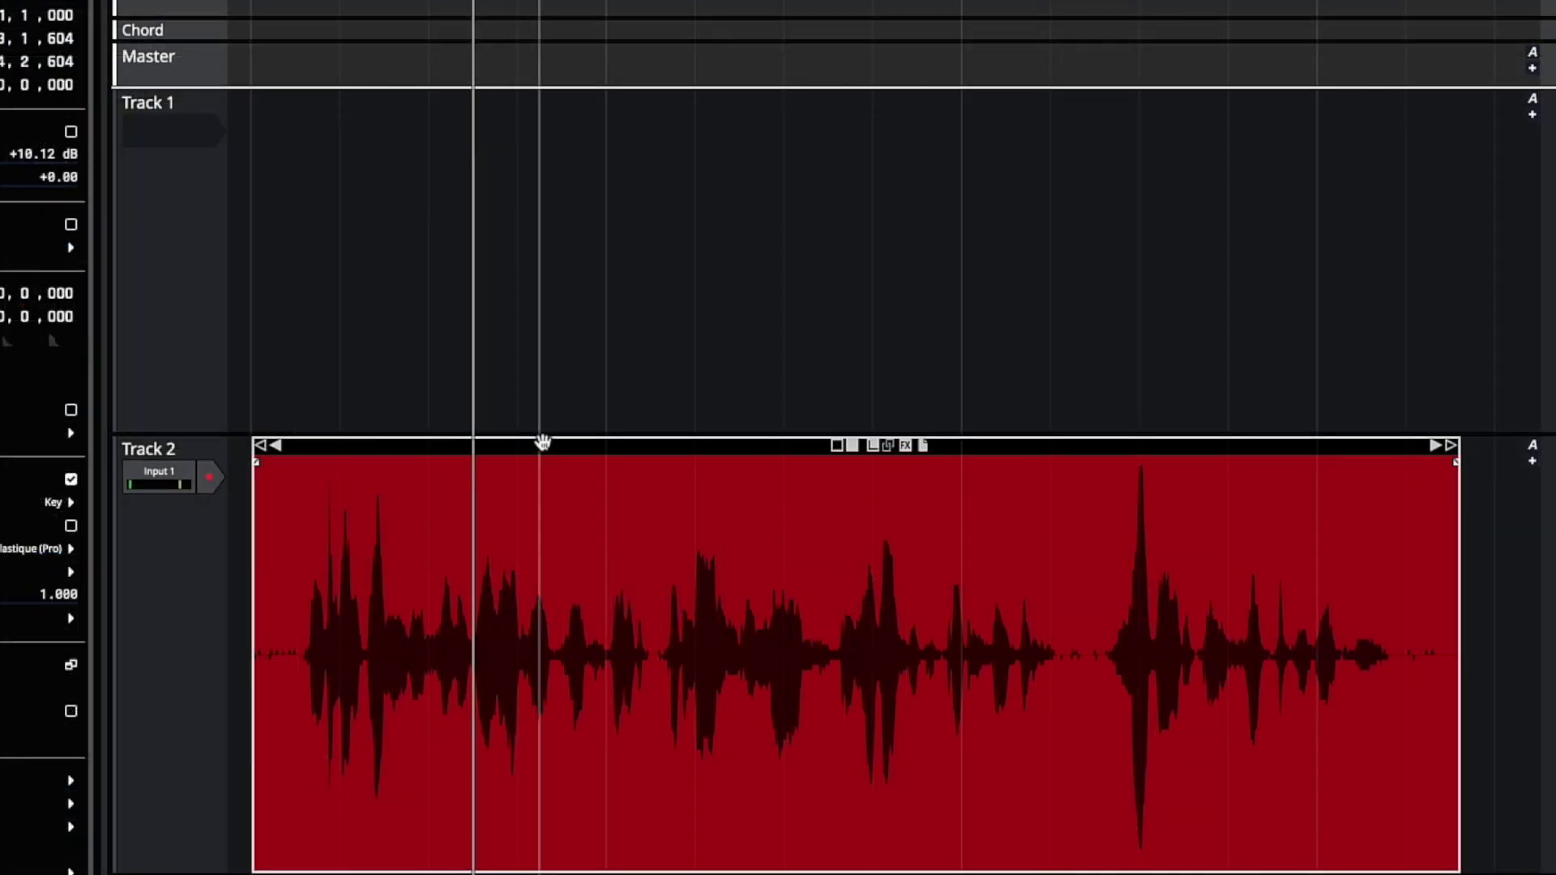
- Open Remove Silence on the Track 2 clip and move its dialog up out of the way
right_click(585, 515)
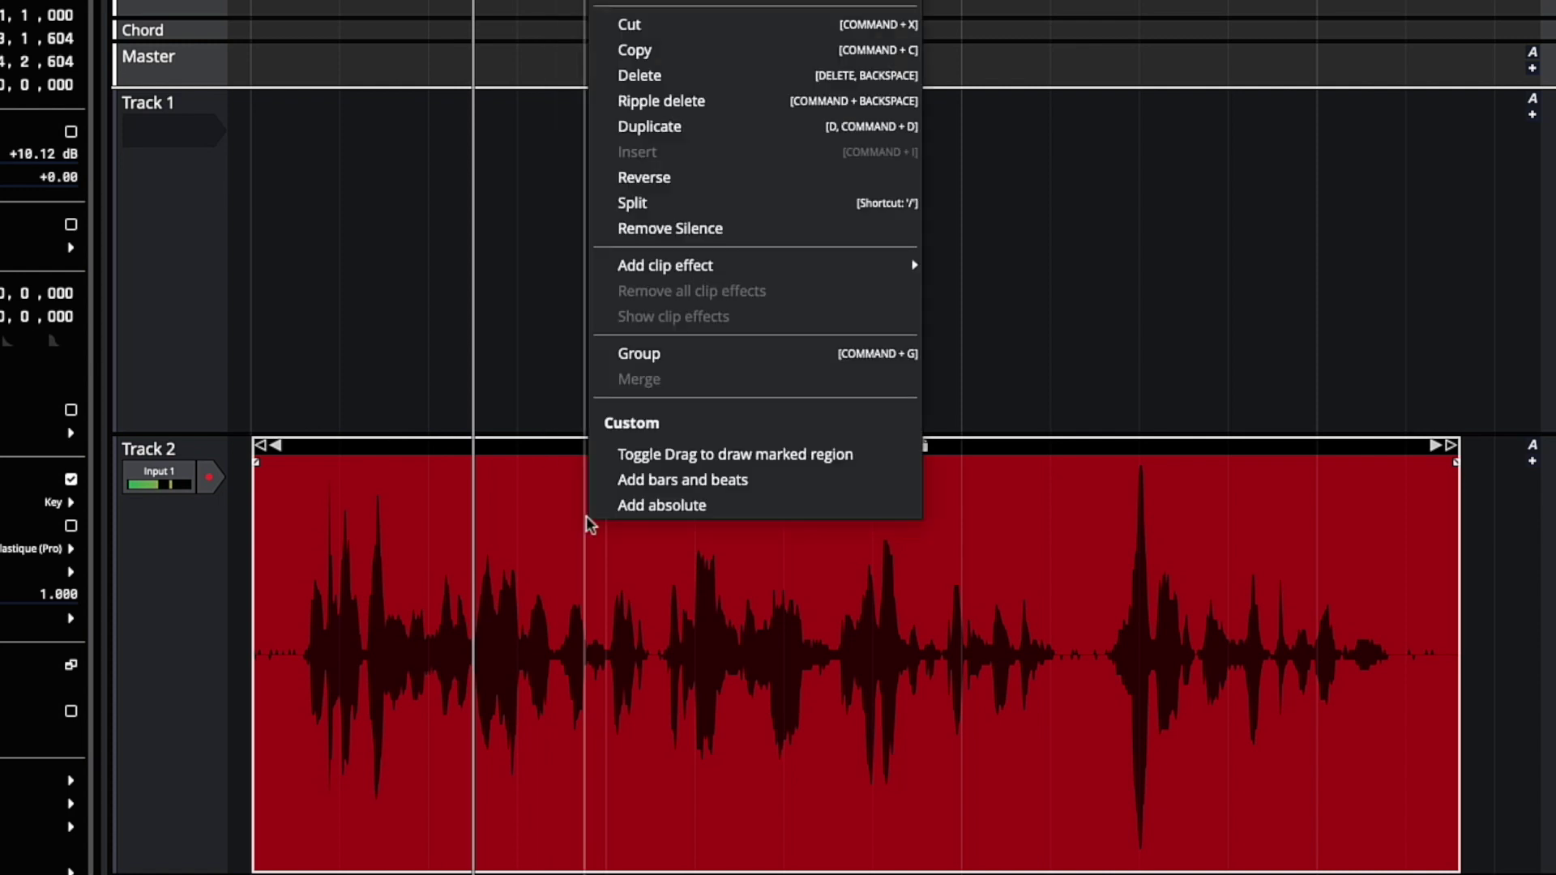
left_click(664, 227)
left_click_drag(646, 215, 826, 113)
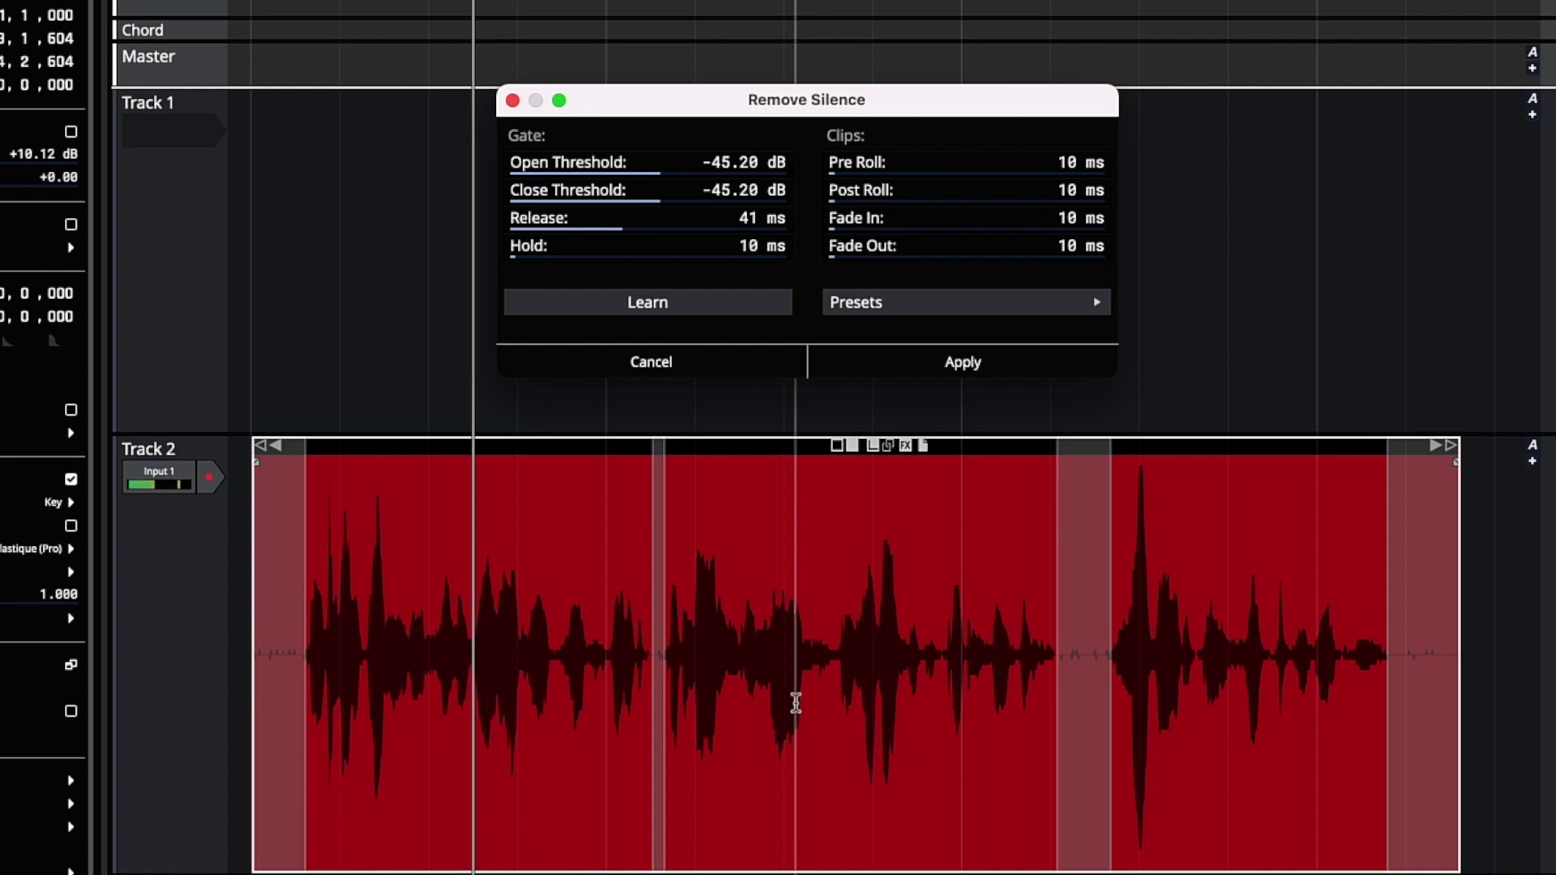
- Zoom the timeline to inspect the silent gaps detected at -30 dB and 50 ms release
scroll(720, 655, "up", 5)
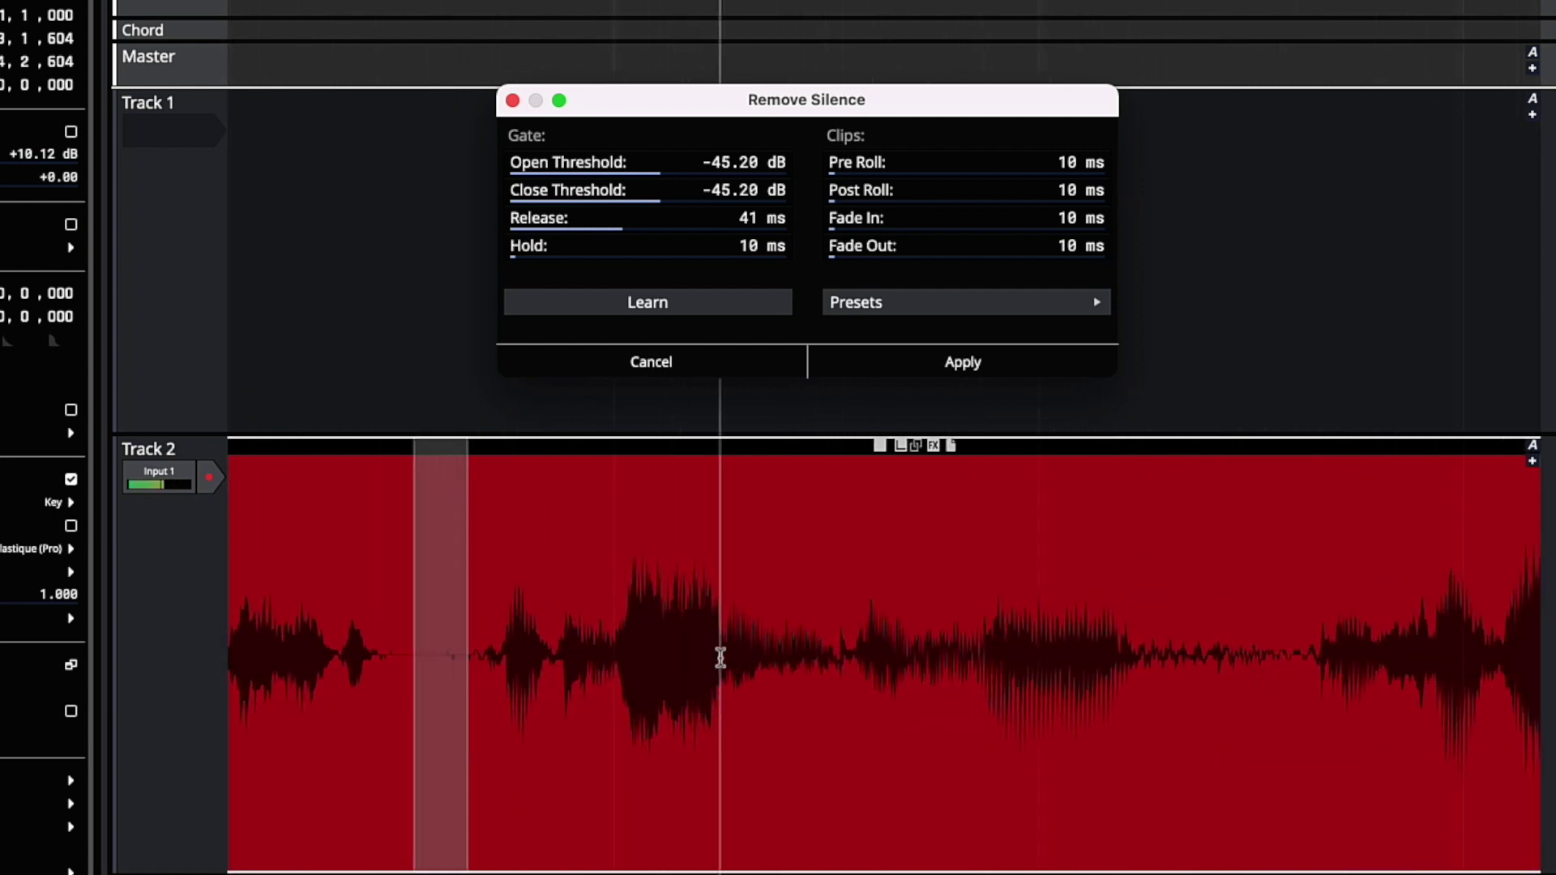
scroll(720, 655, "up", 10)
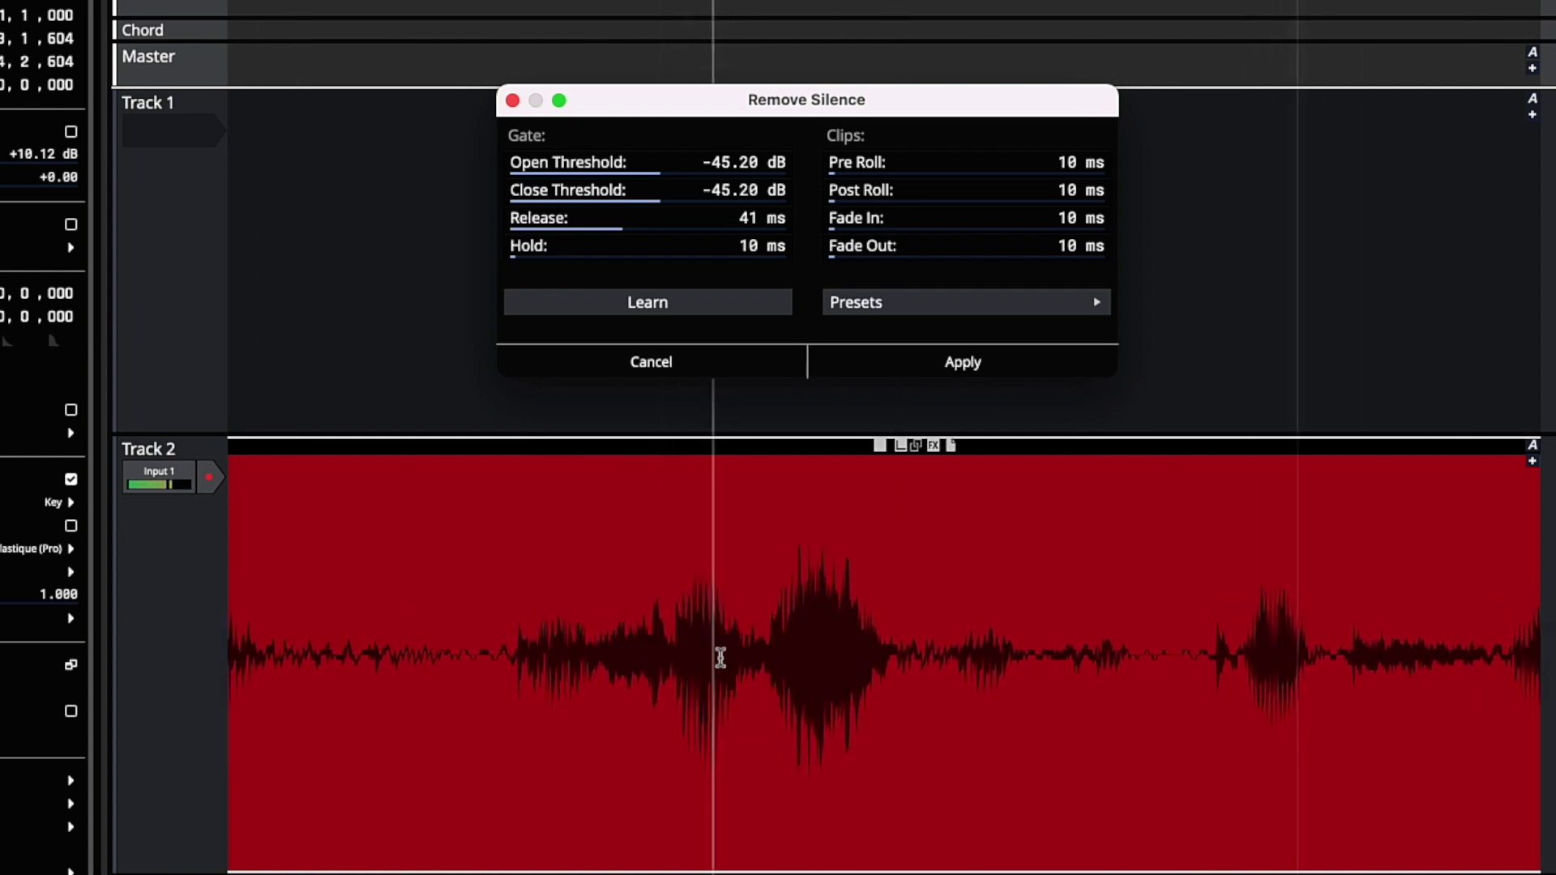
scroll(721, 654, "left", 10)
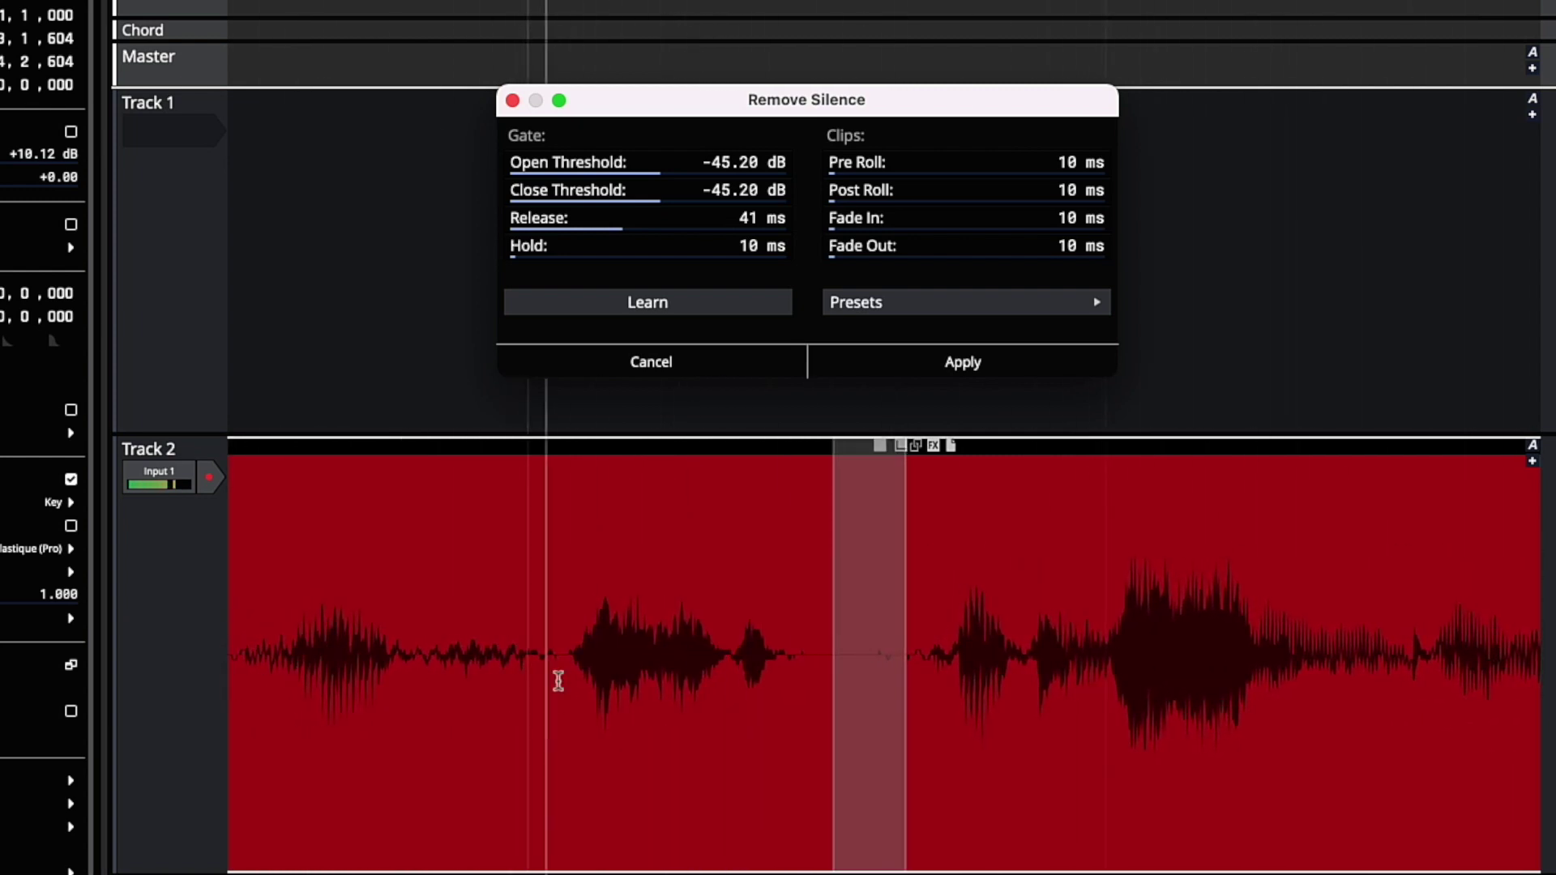
scroll(538, 684, "down", 10)
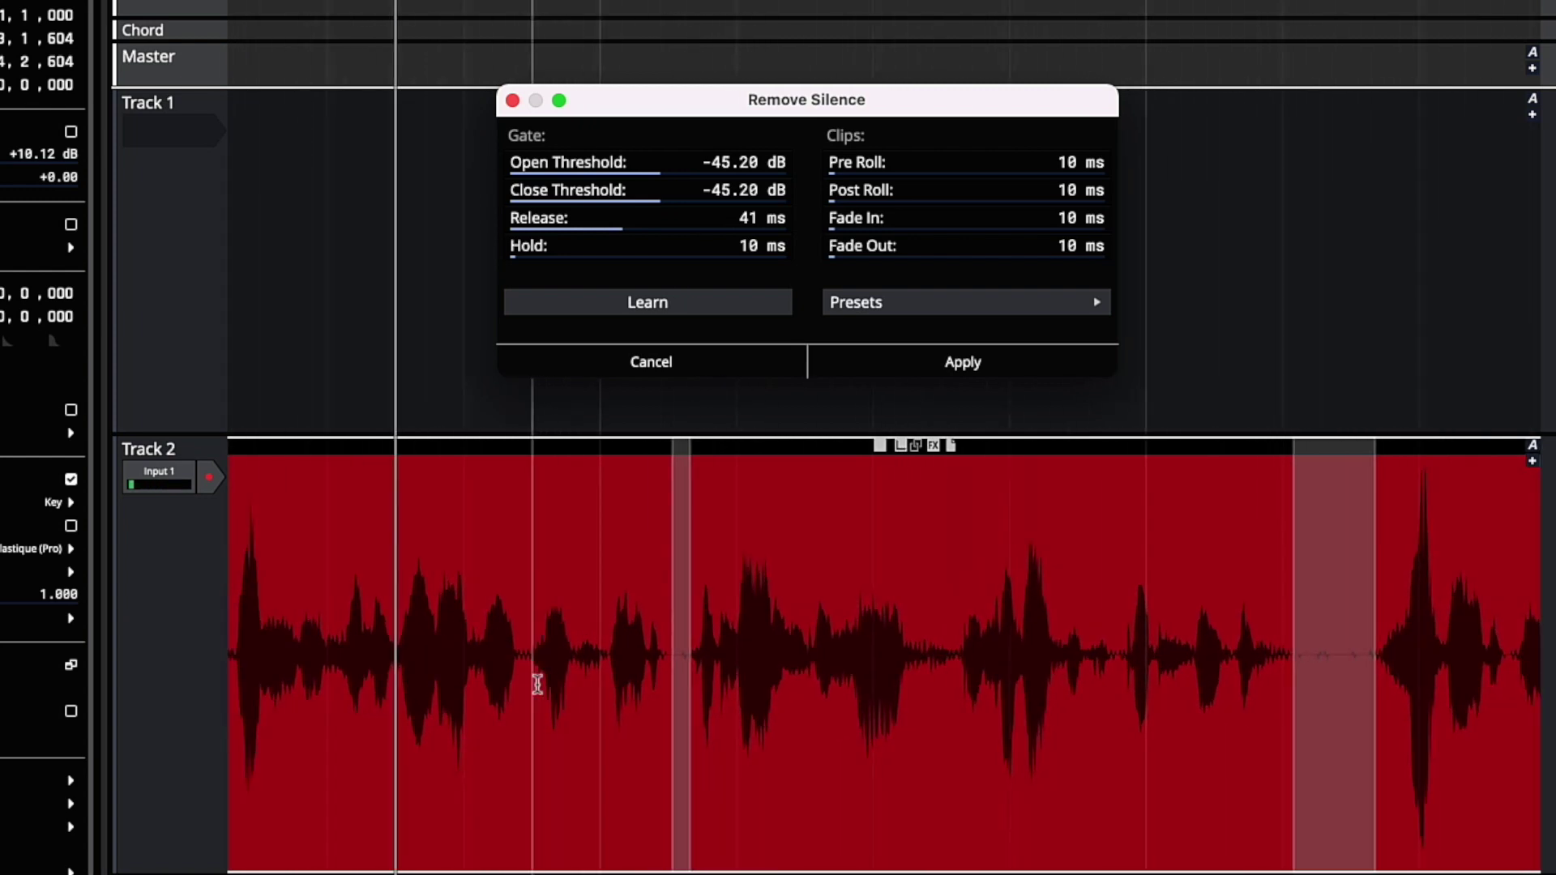
scroll(537, 684, "down", 3)
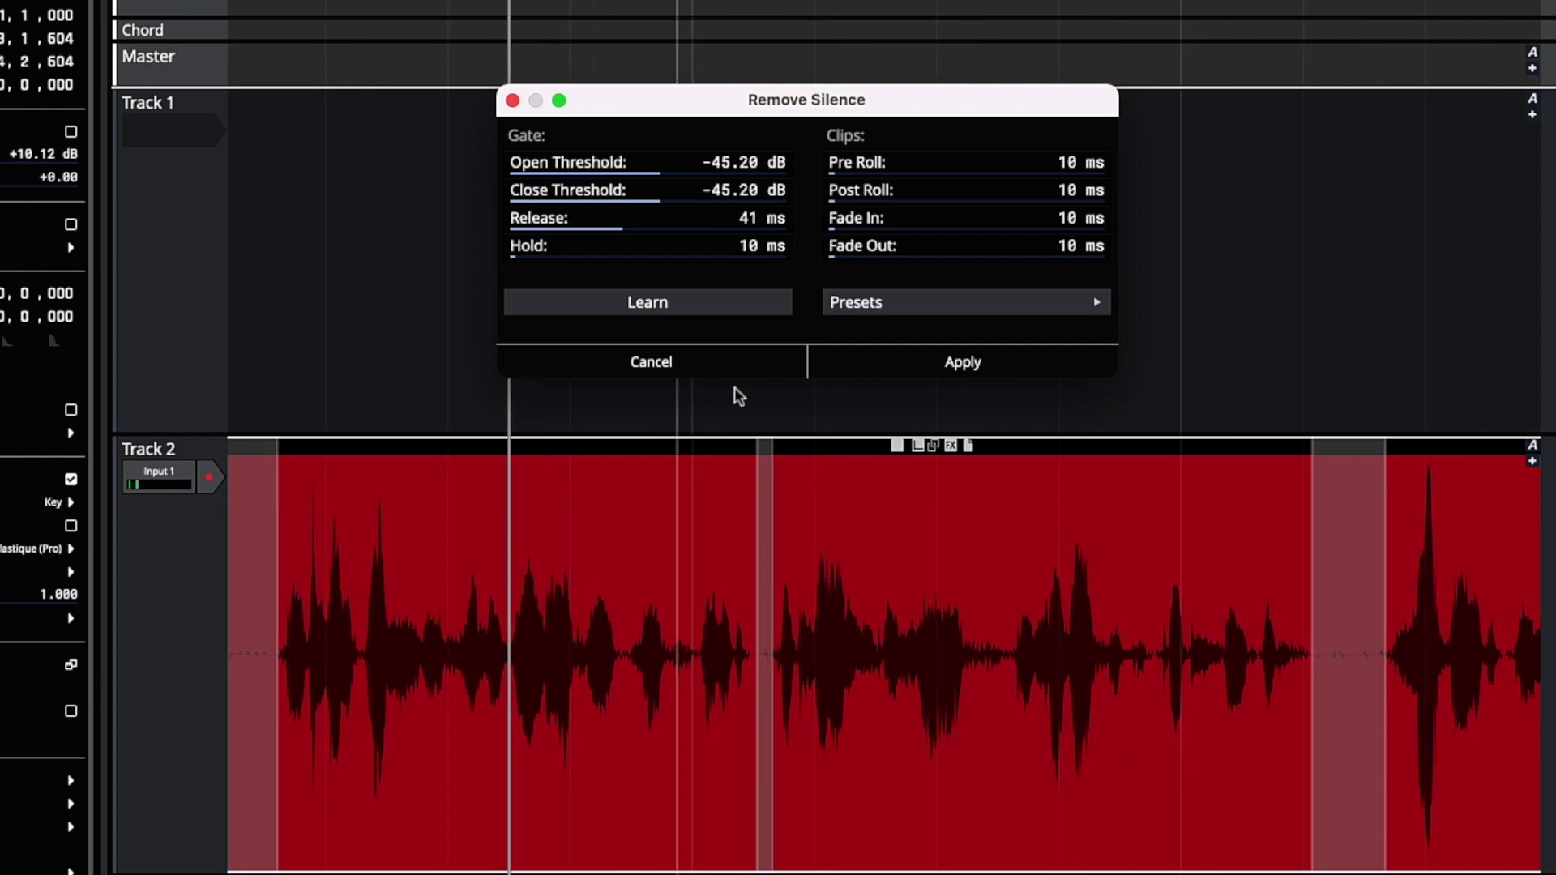
left_click(838, 299)
- Load Default, then the Voiceover preset (-36 dB open, -42 dB close), and mark the silent clip start
left_click(849, 338)
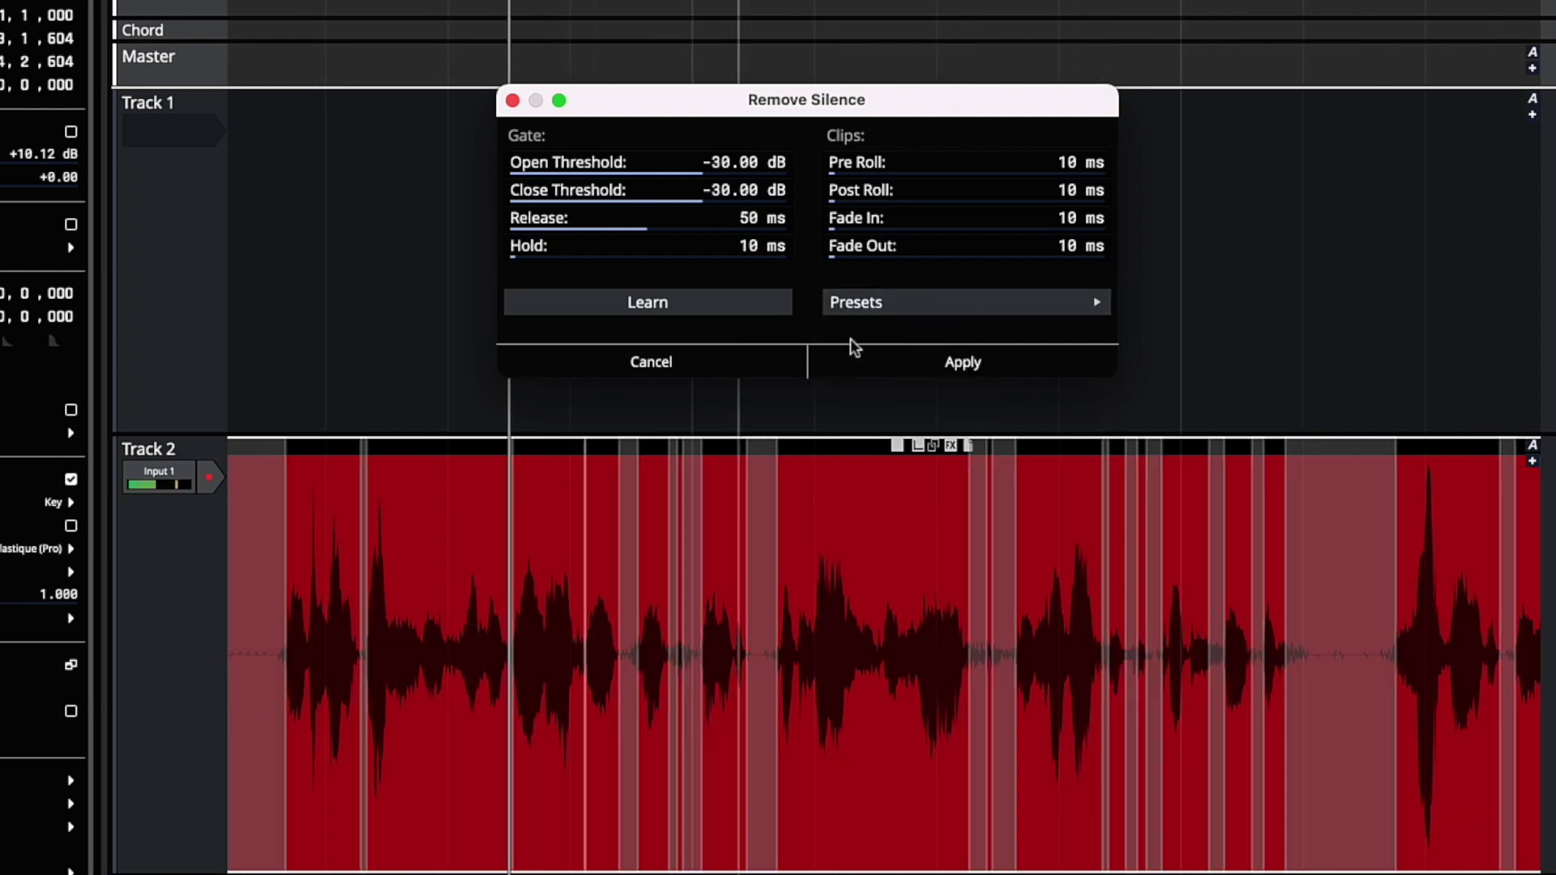
left_click(898, 298)
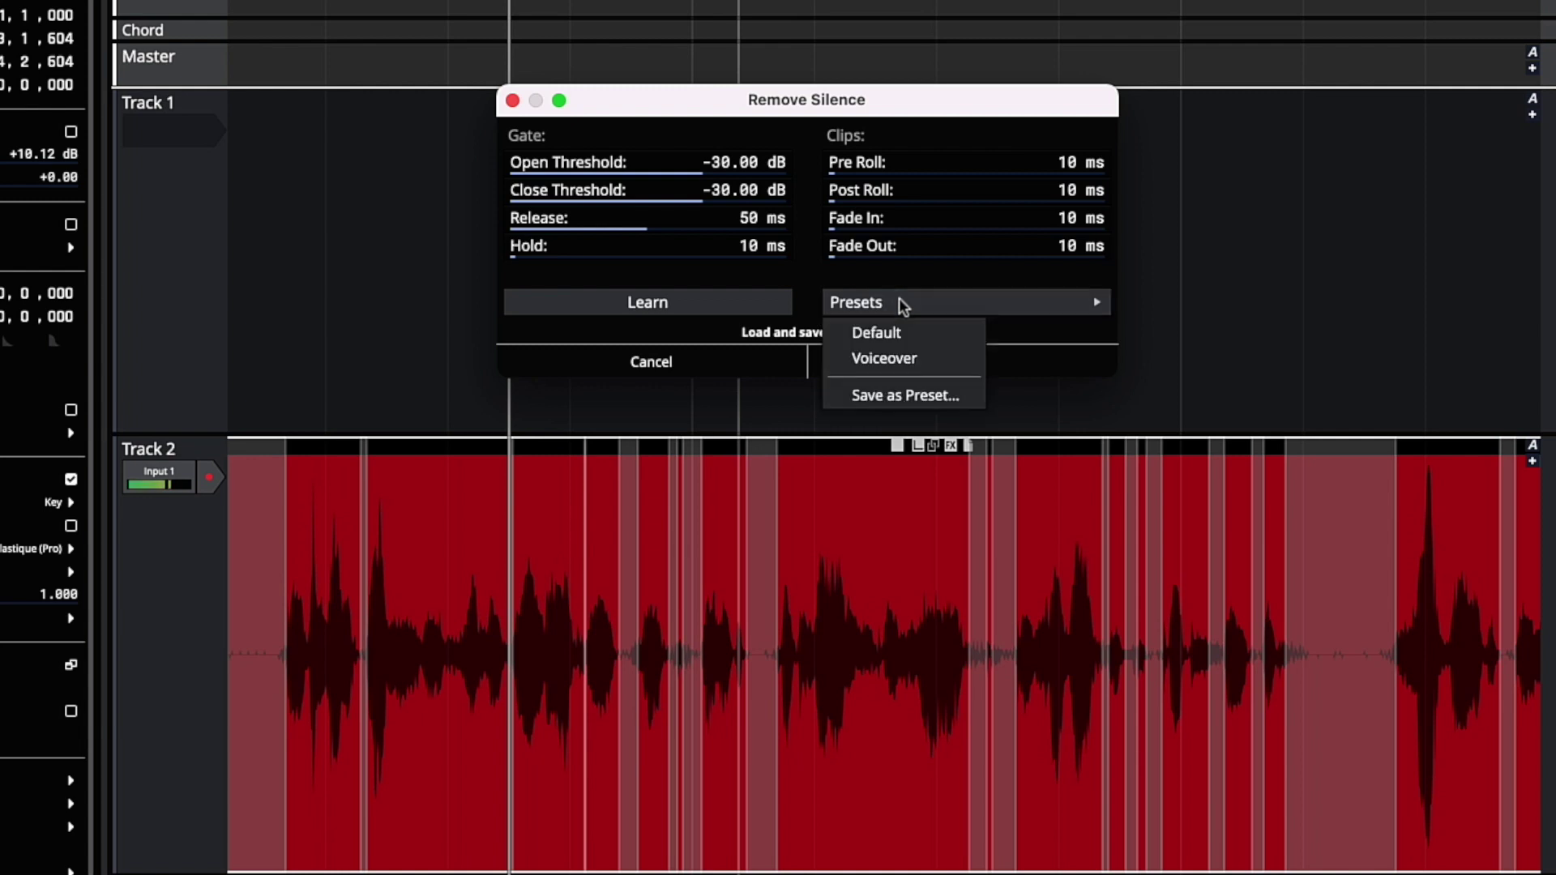
left_click(896, 357)
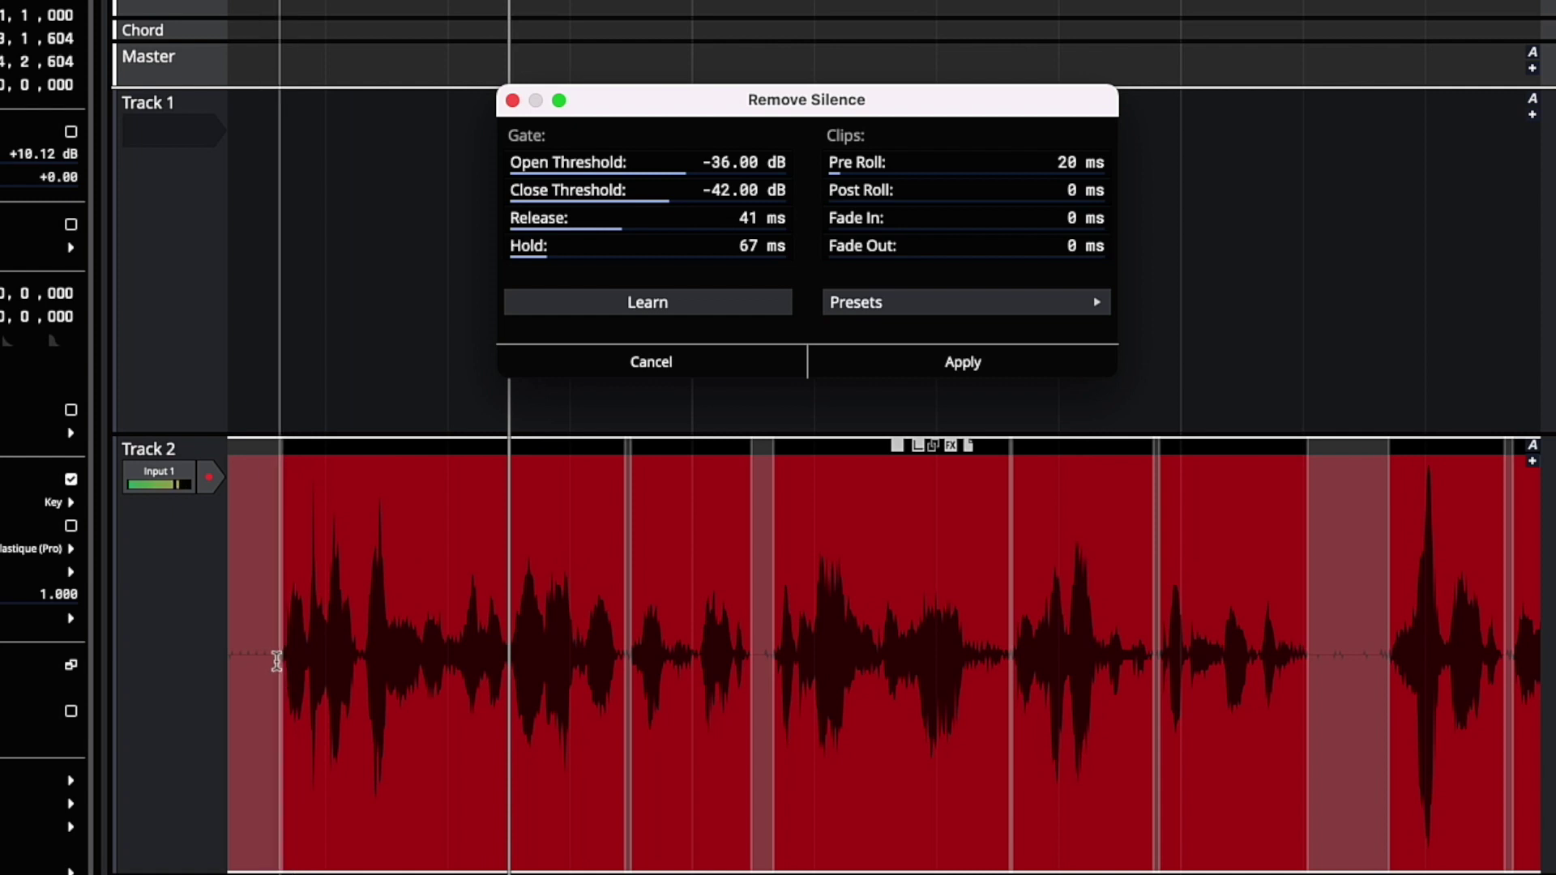
left_click_drag(277, 660, 235, 653)
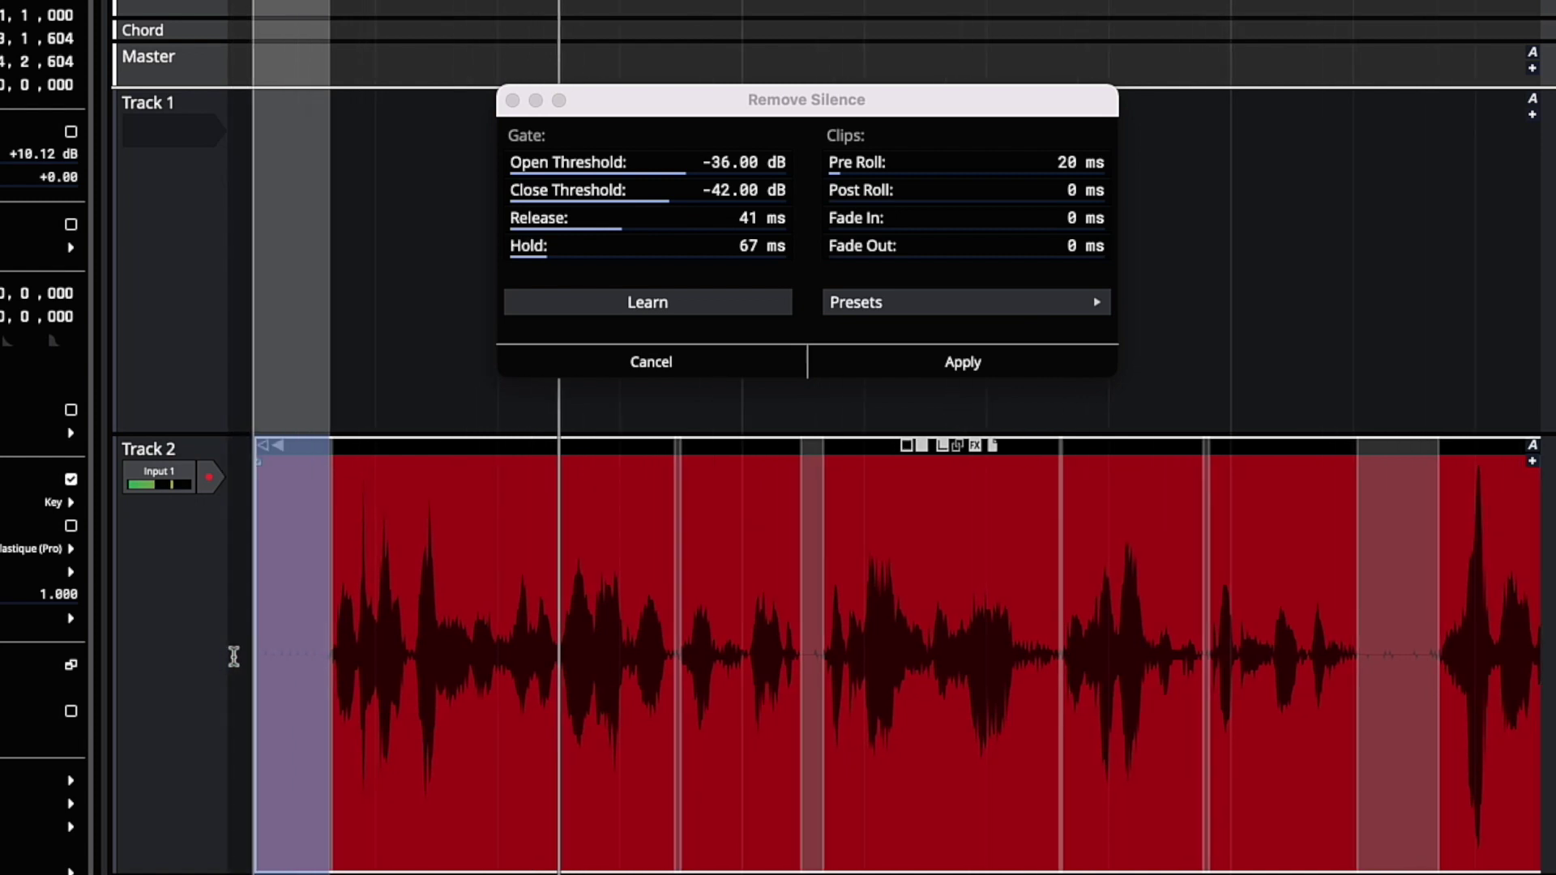
- Learn -45.16 dB thresholds from the silent intro, zoom out, and apply to split the vocal
left_click(575, 299)
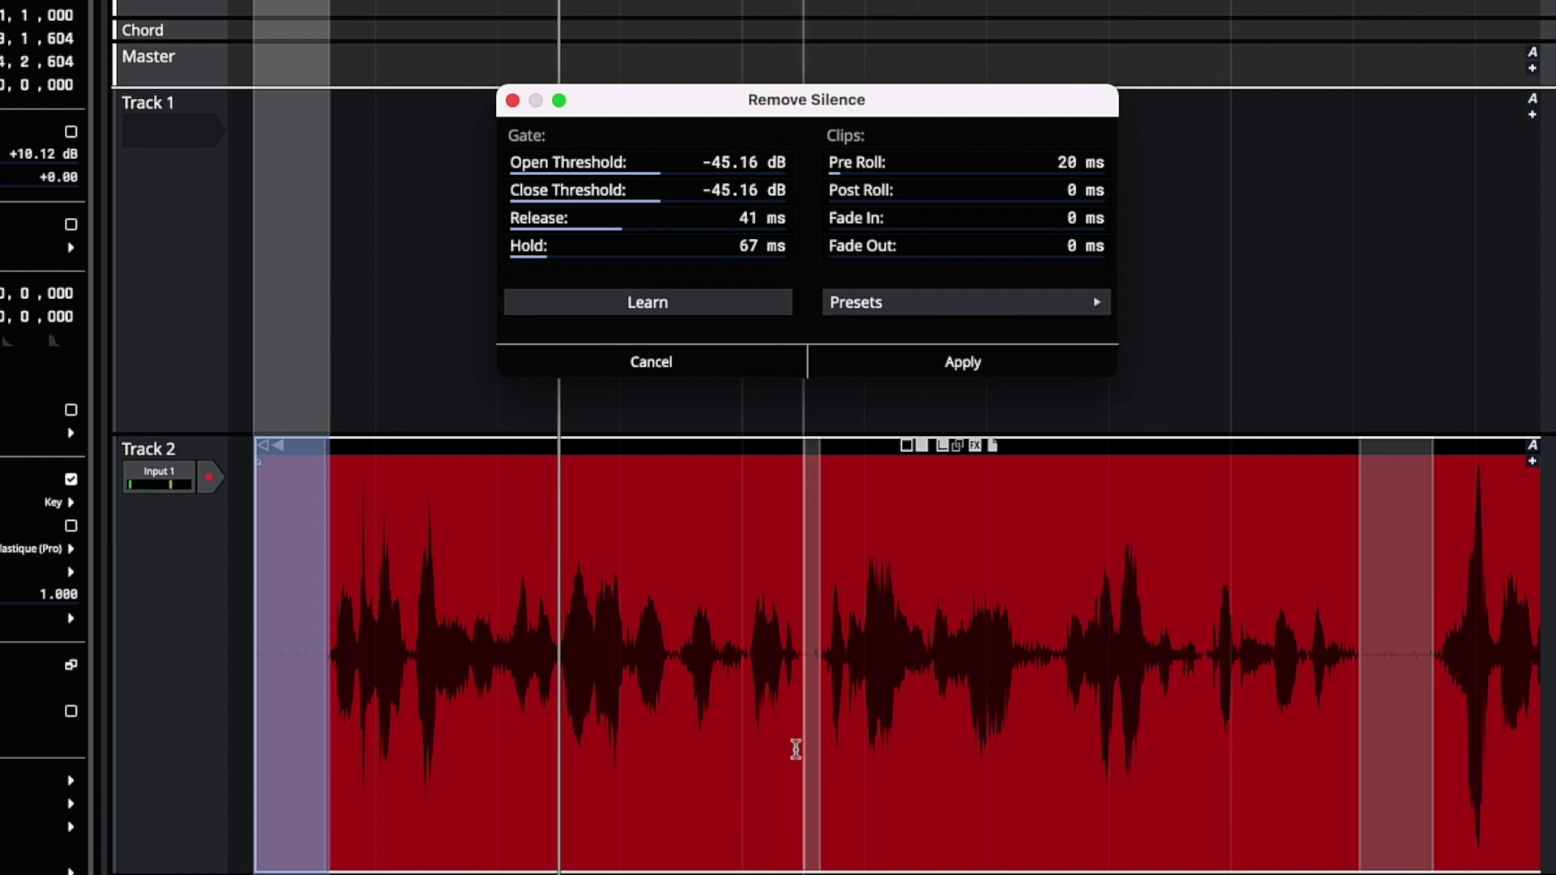
key("w")
key("w")
key("w")
key("w")
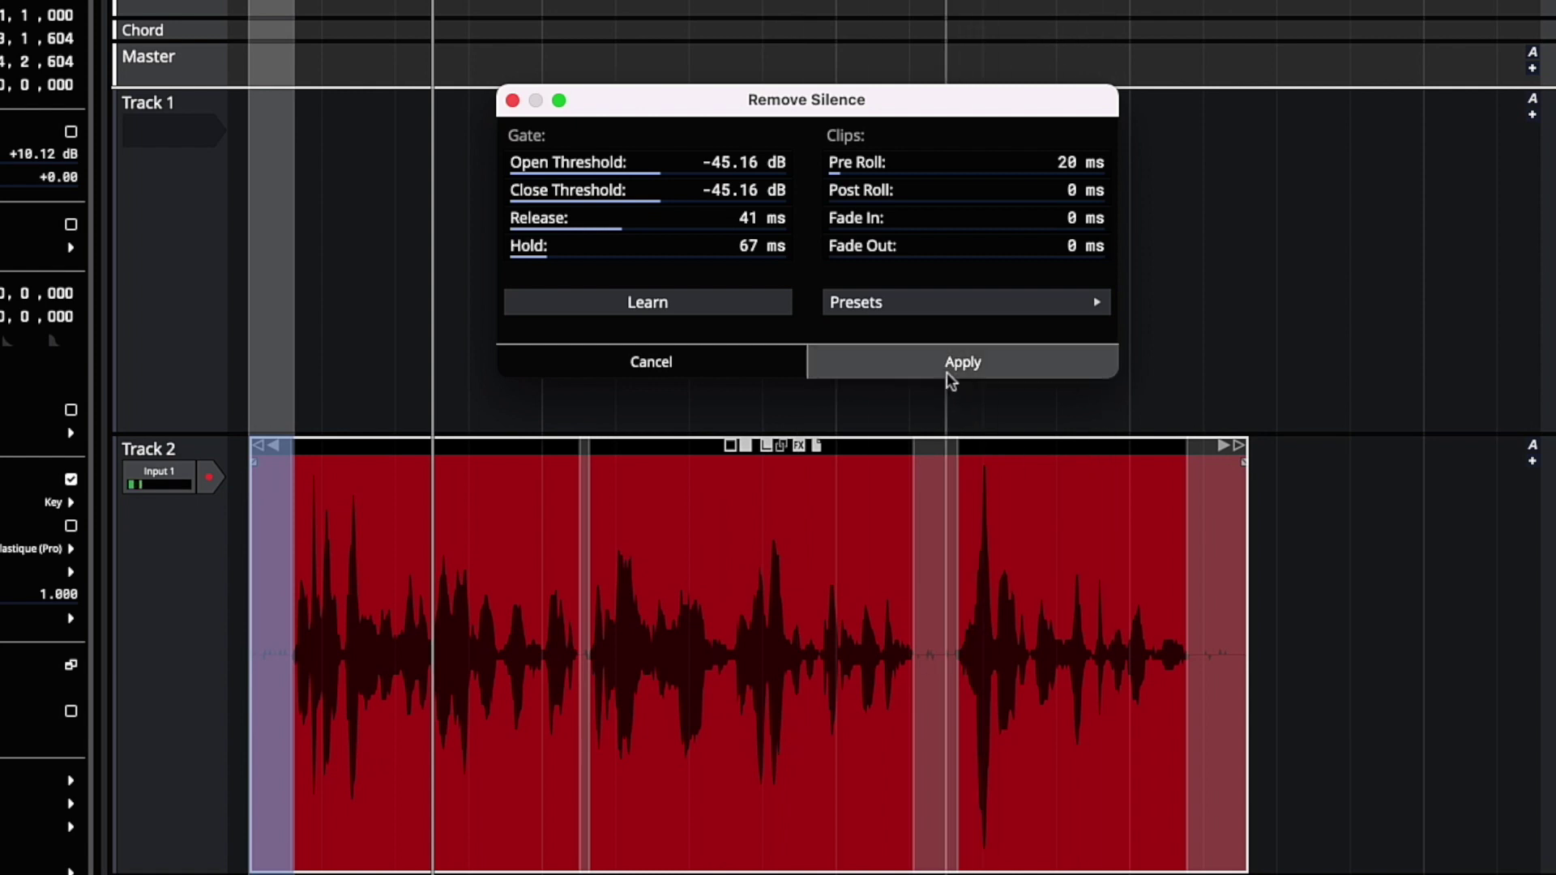
left_click(945, 367)
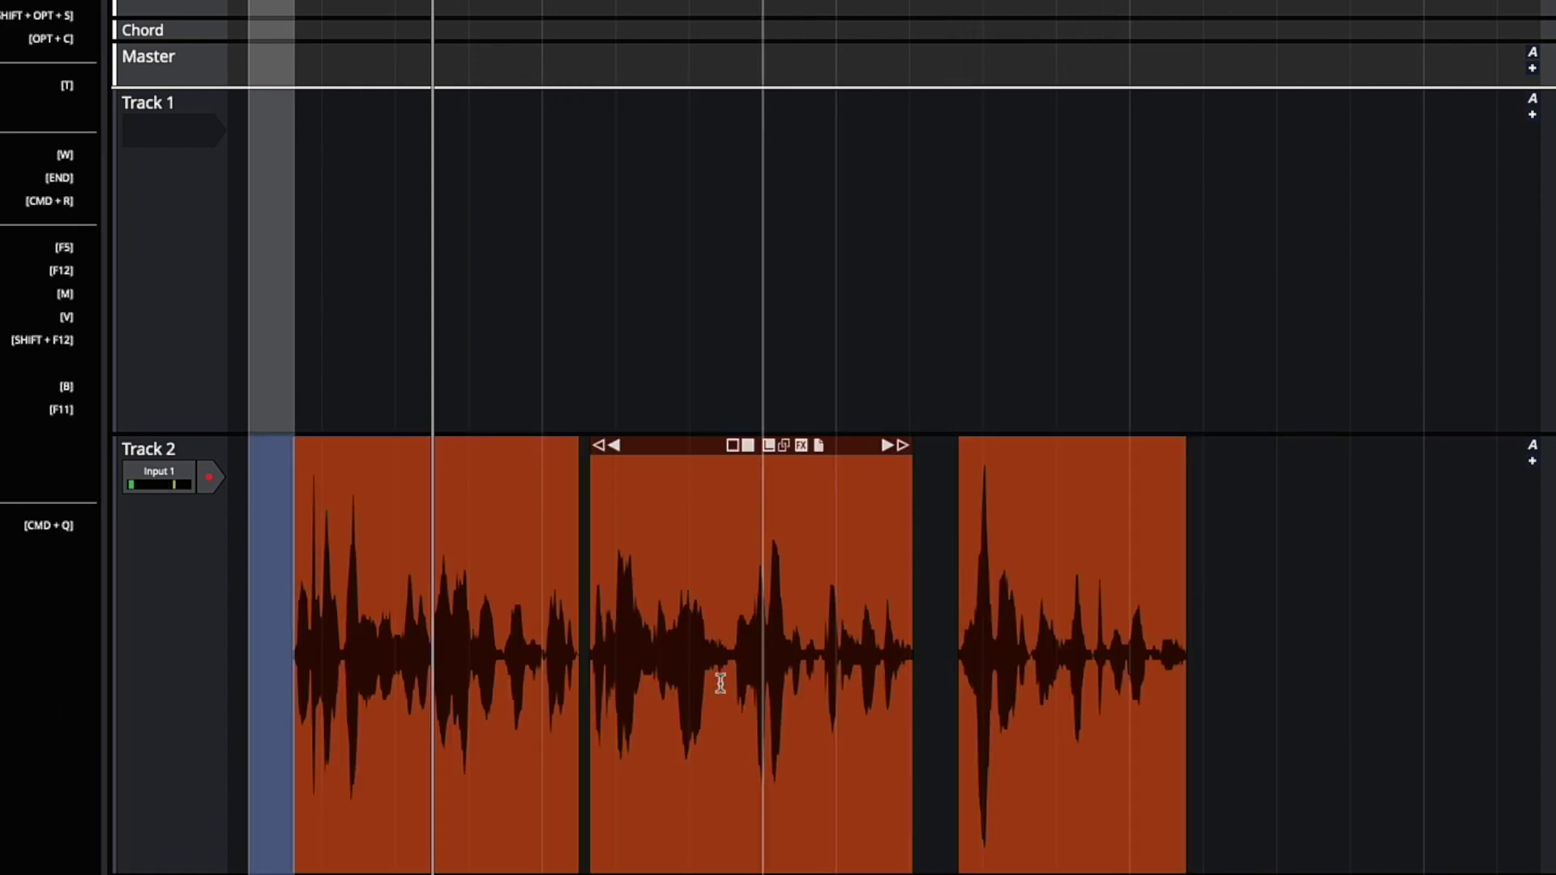
- Clear the range selection and play back the three split vocal clips
left_click(730, 389)
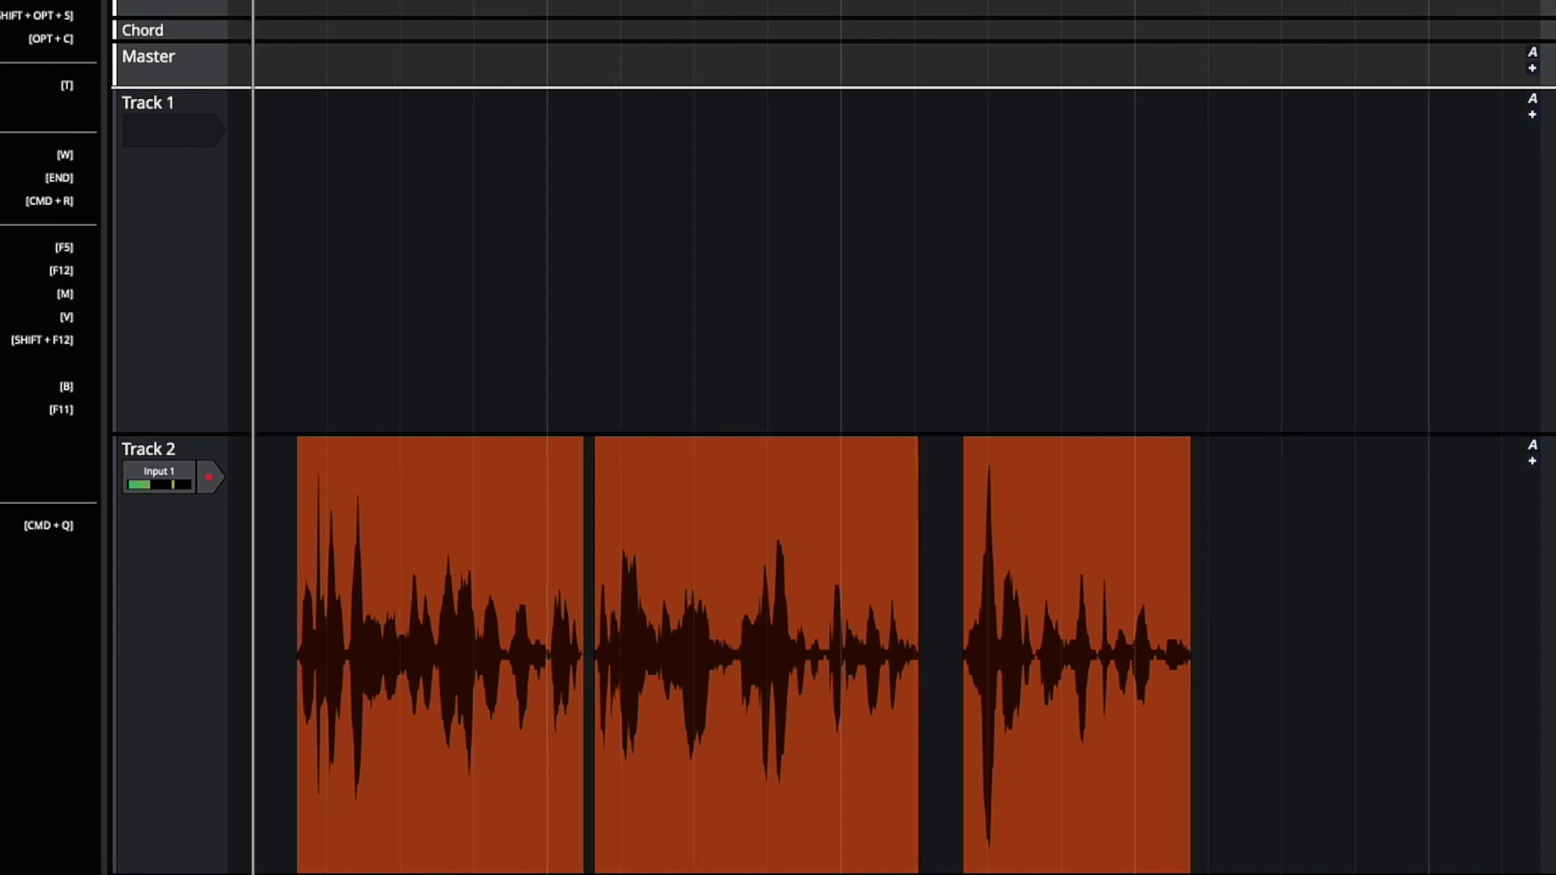
key("space")
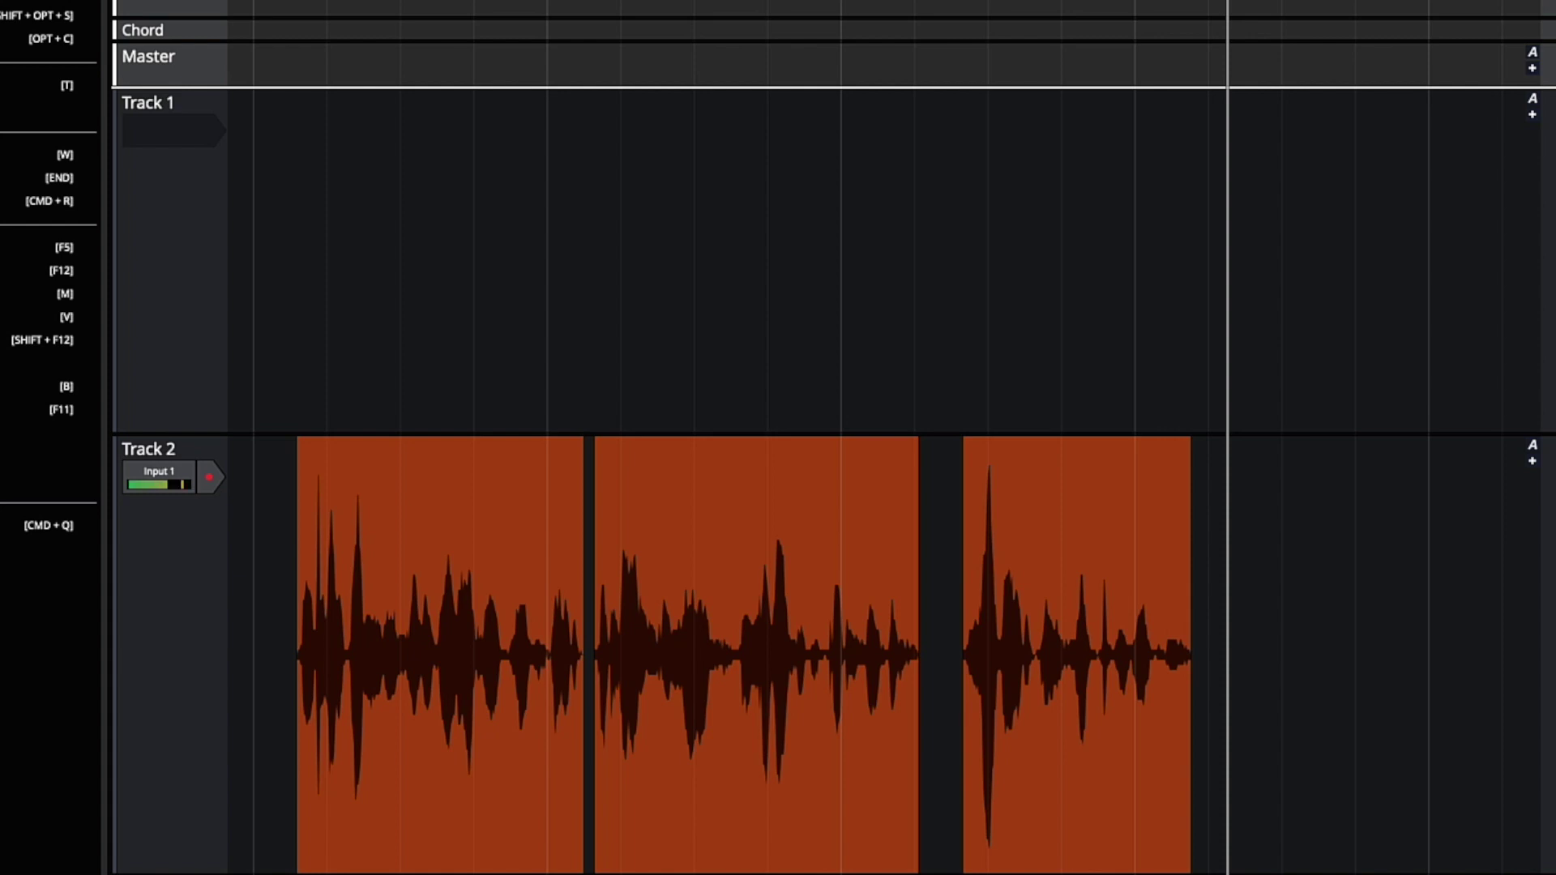
- Undo the split and reopen Remove Silence on the whole Track 2 vocal clip
key("ctrl+z")
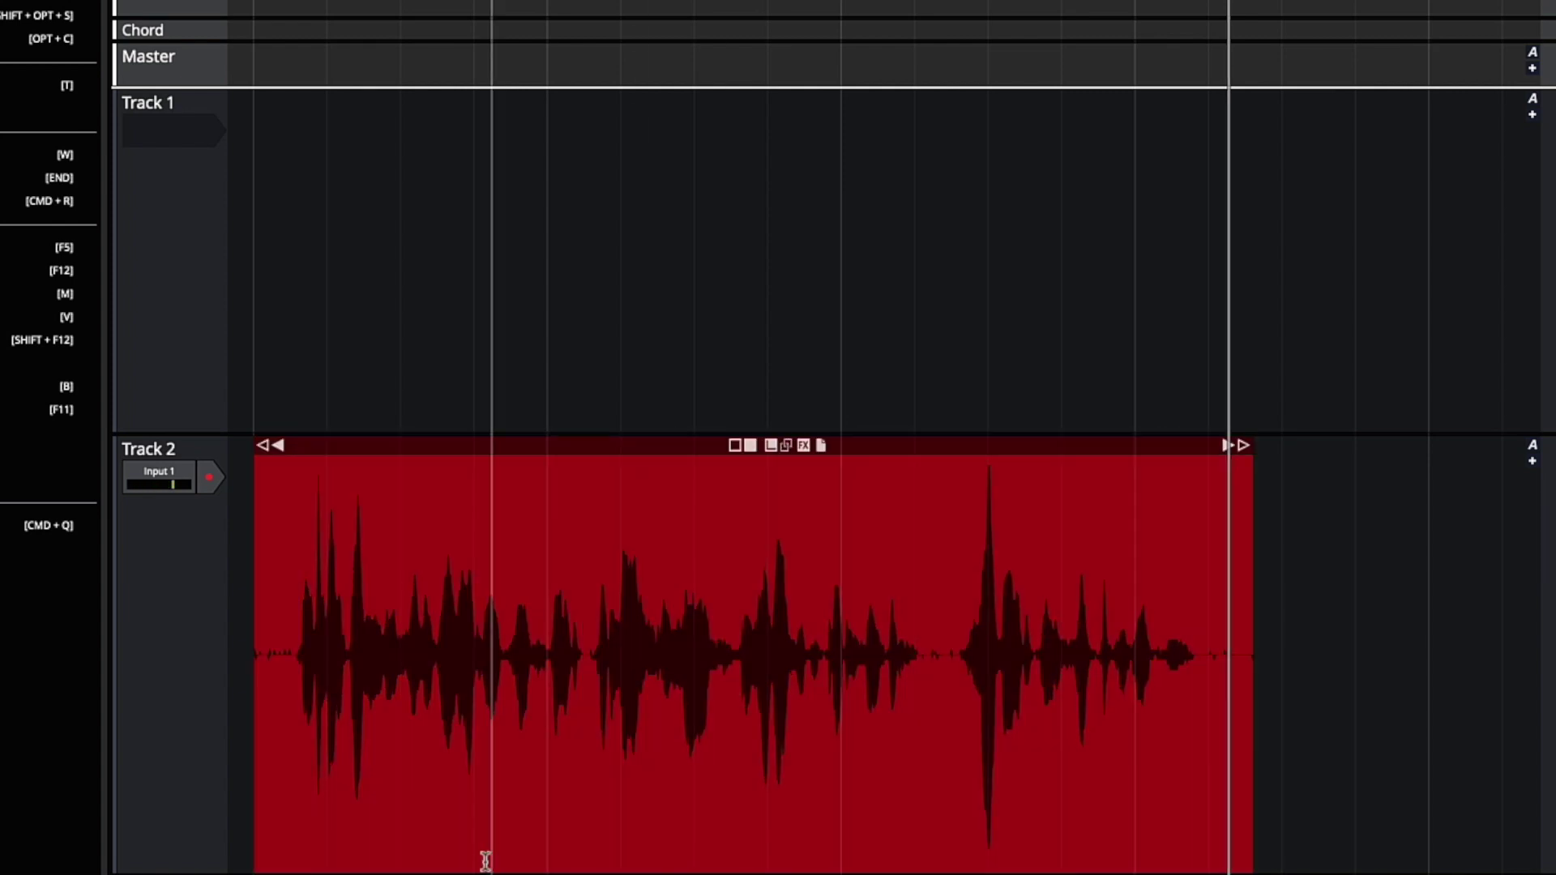
left_click(629, 447)
right_click(630, 446)
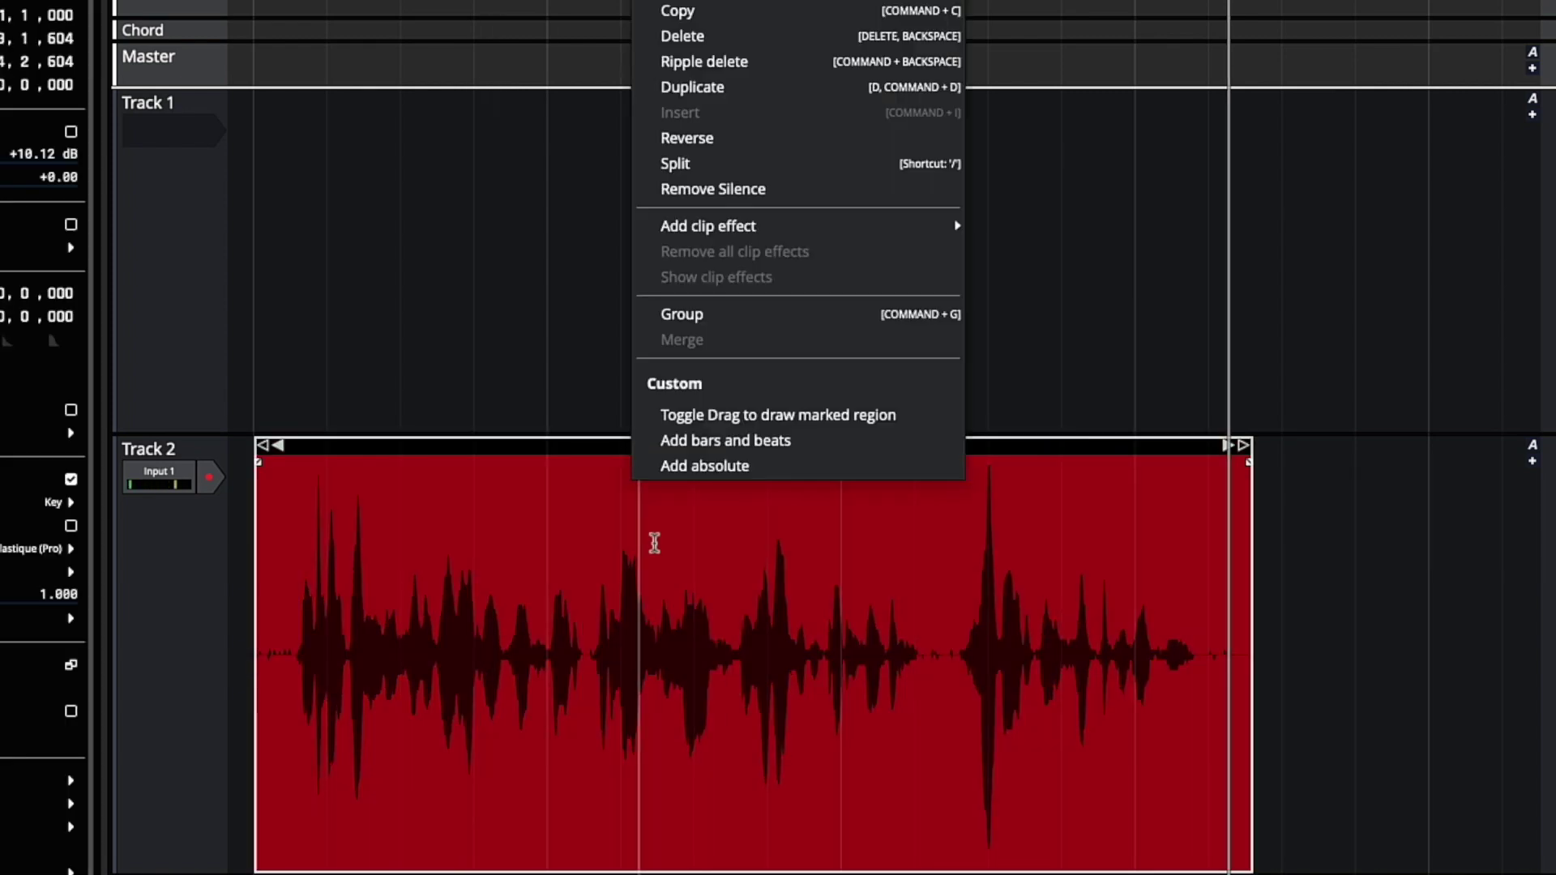
left_click(710, 191)
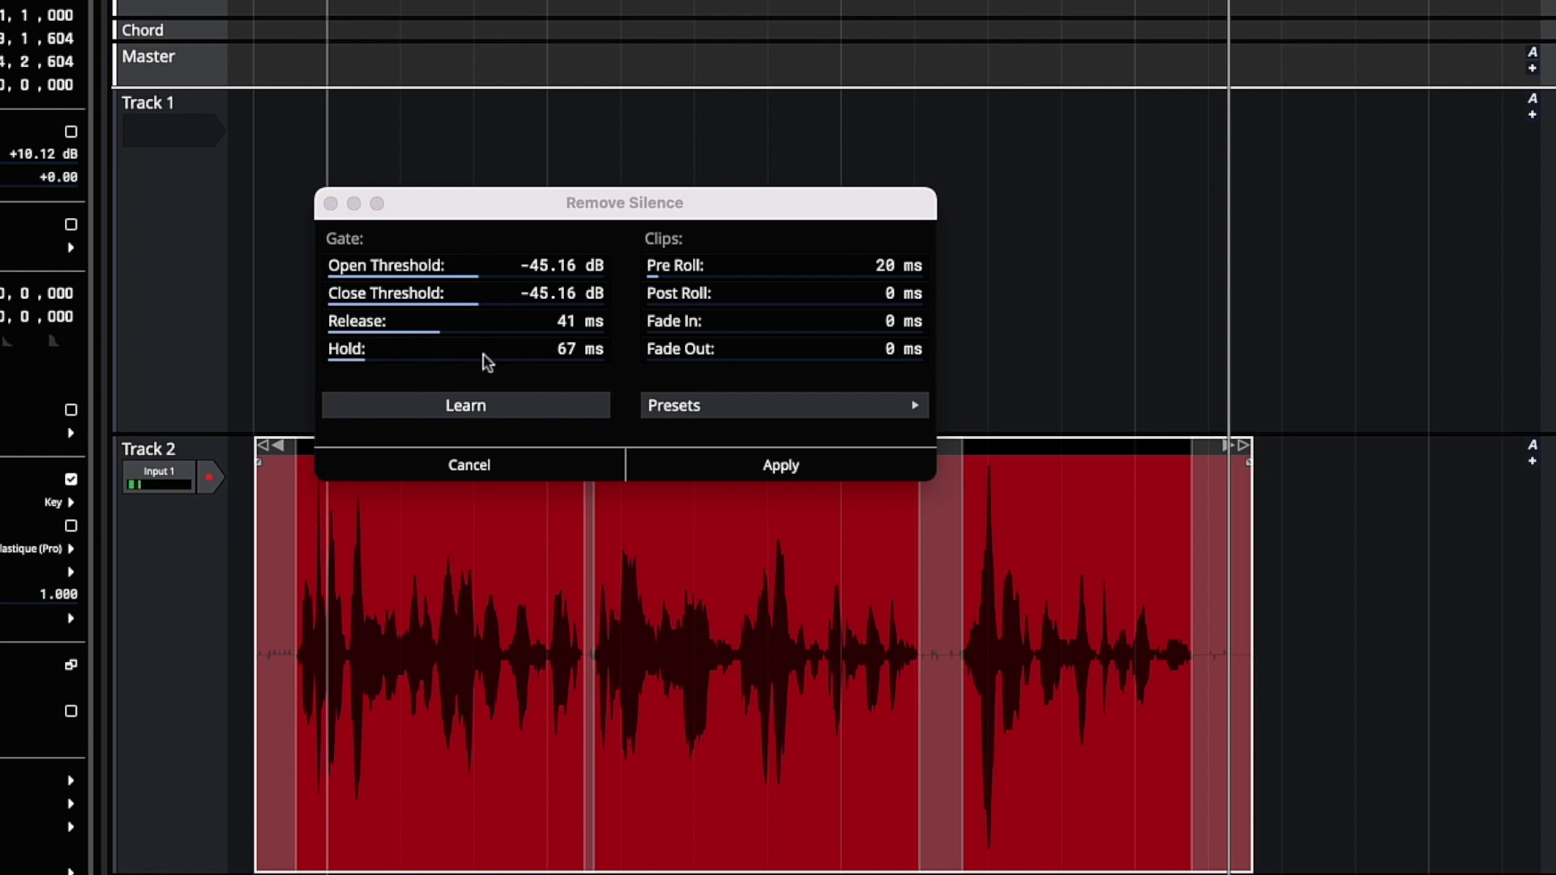
scroll(459, 590, "up", 5)
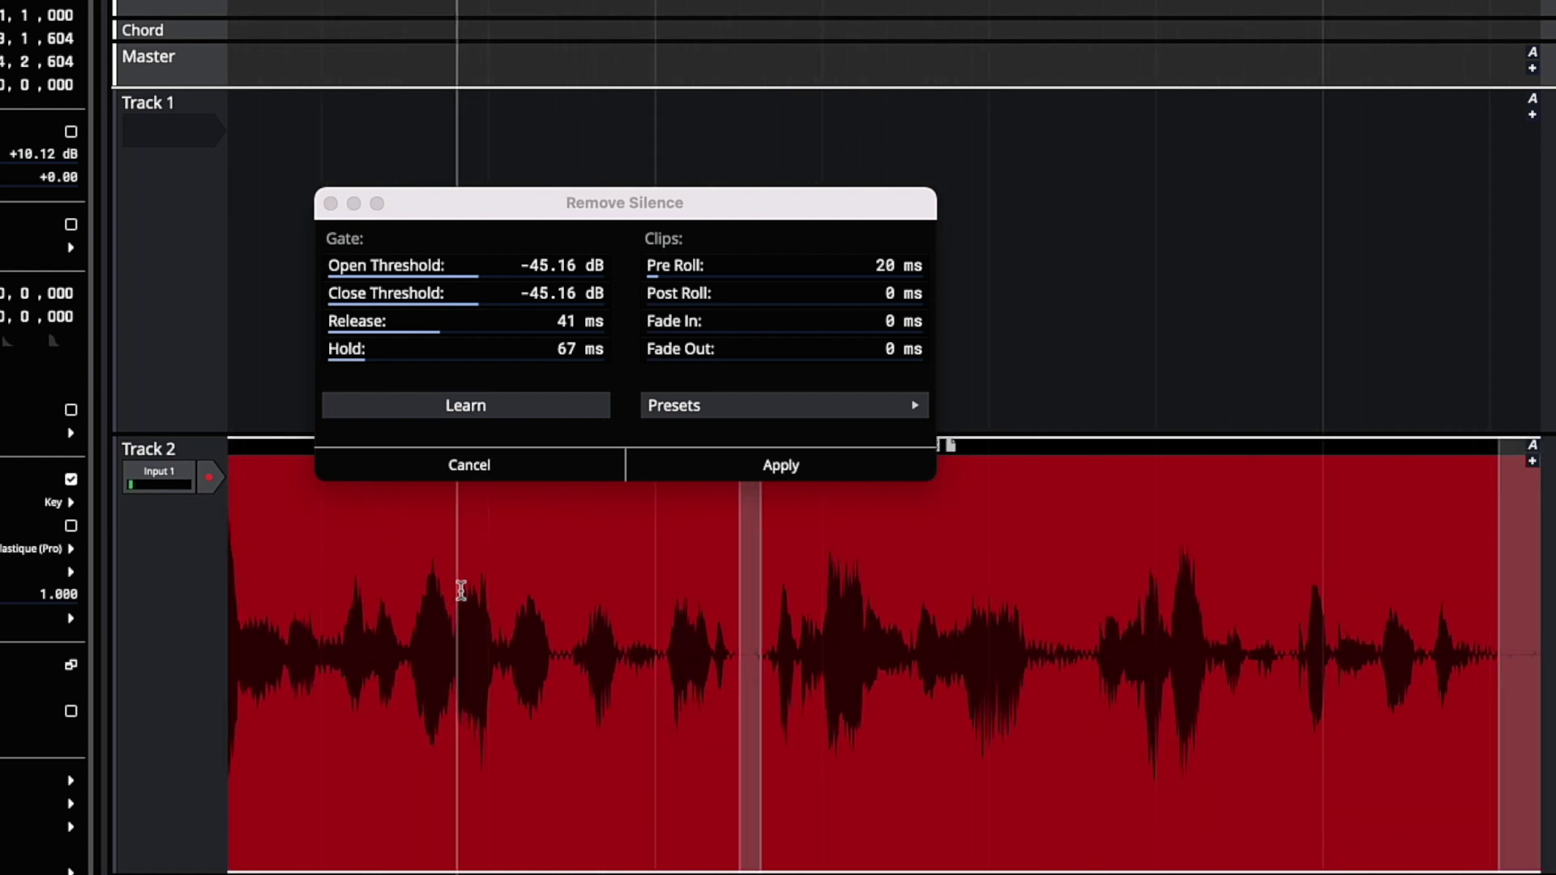
- Lengthen the post roll and set the pre roll to exactly 10 ms
scroll(460, 591, "up", 3)
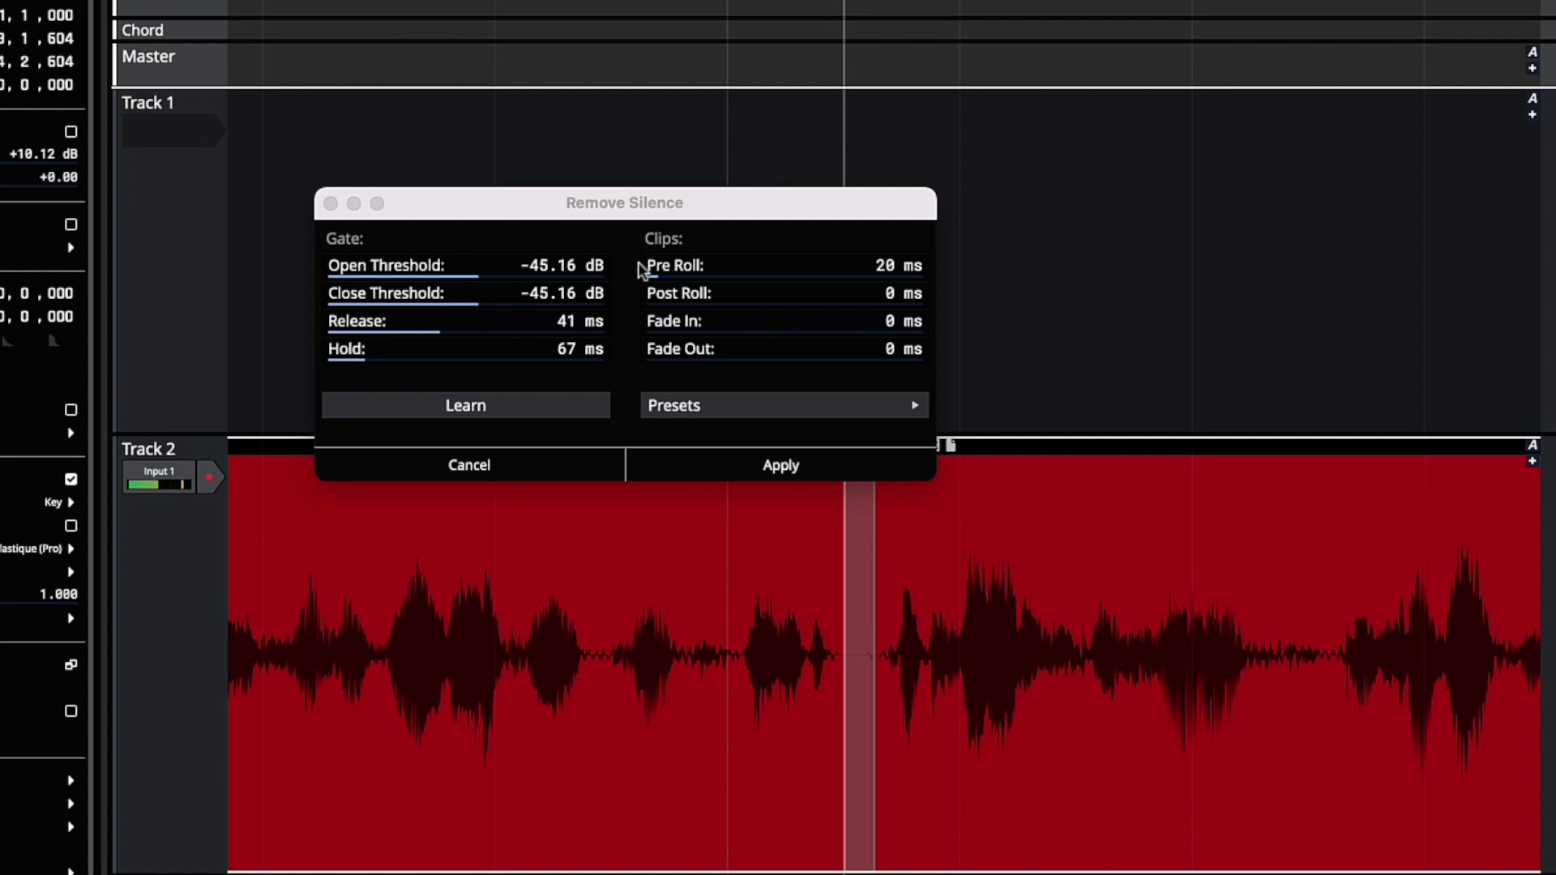
mouse_move(658, 273)
left_mouse_down()
mouse_move(674, 274)
mouse_move(658, 278)
left_mouse_up()
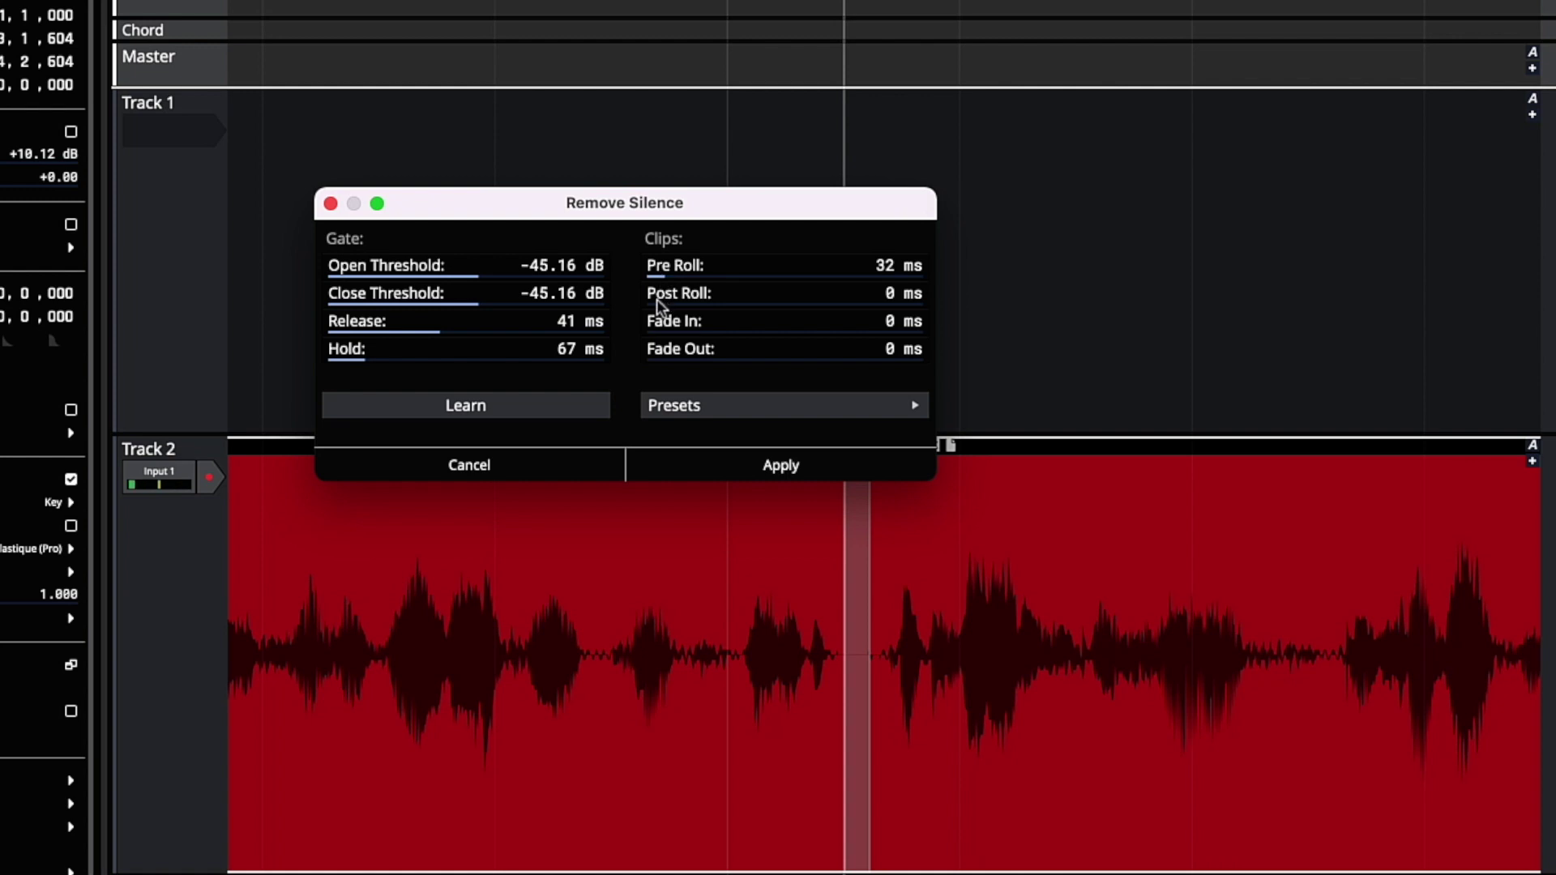
mouse_move(656, 299)
left_mouse_down()
mouse_move(721, 301)
mouse_move(648, 303)
left_mouse_up()
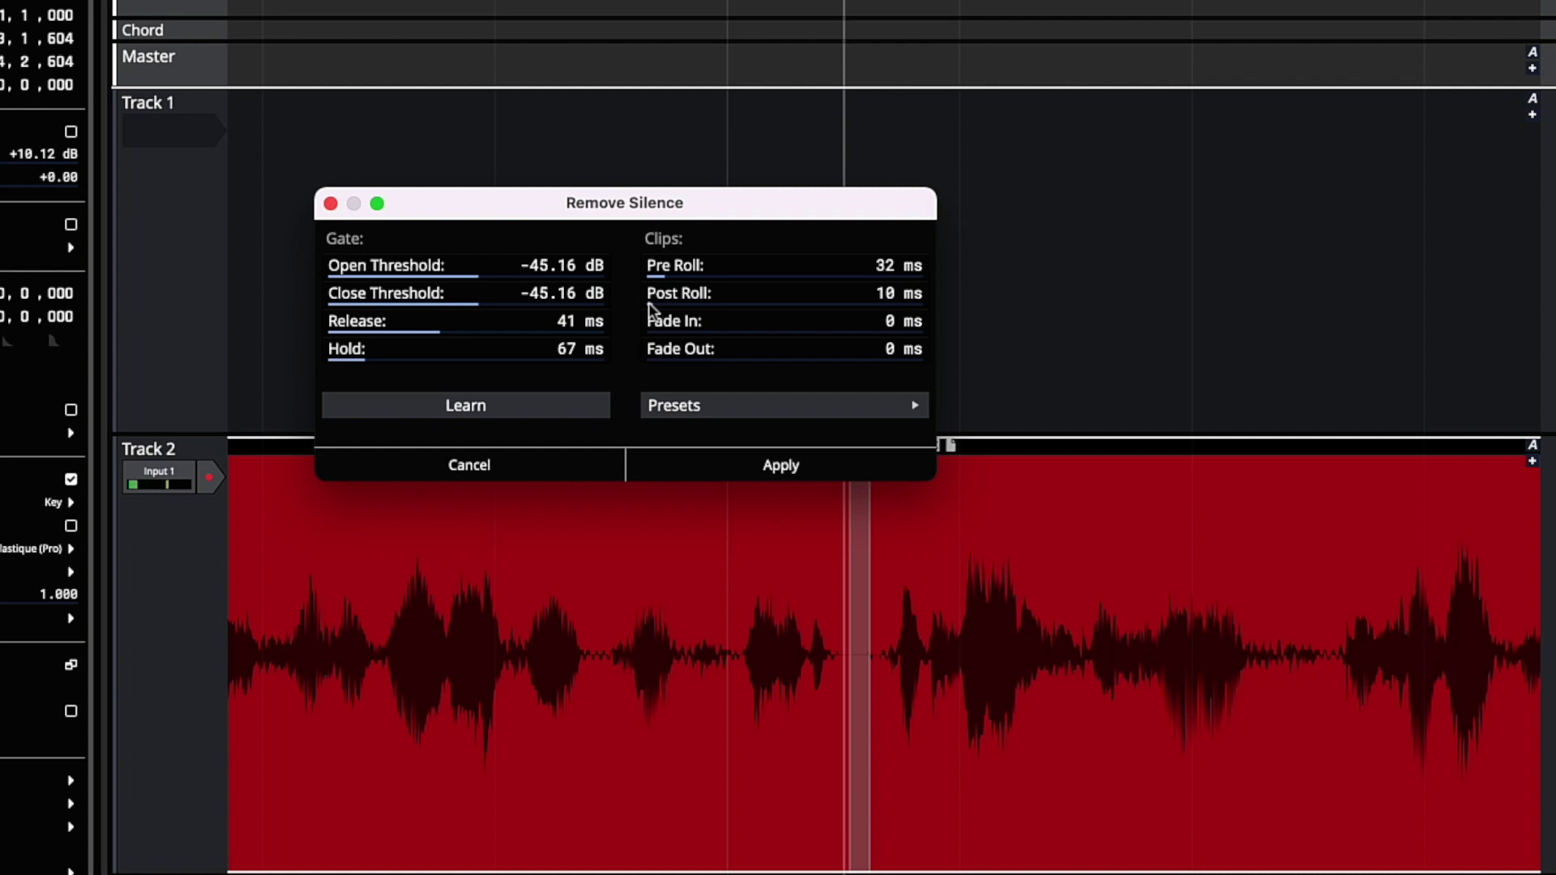
double_click(885, 270)
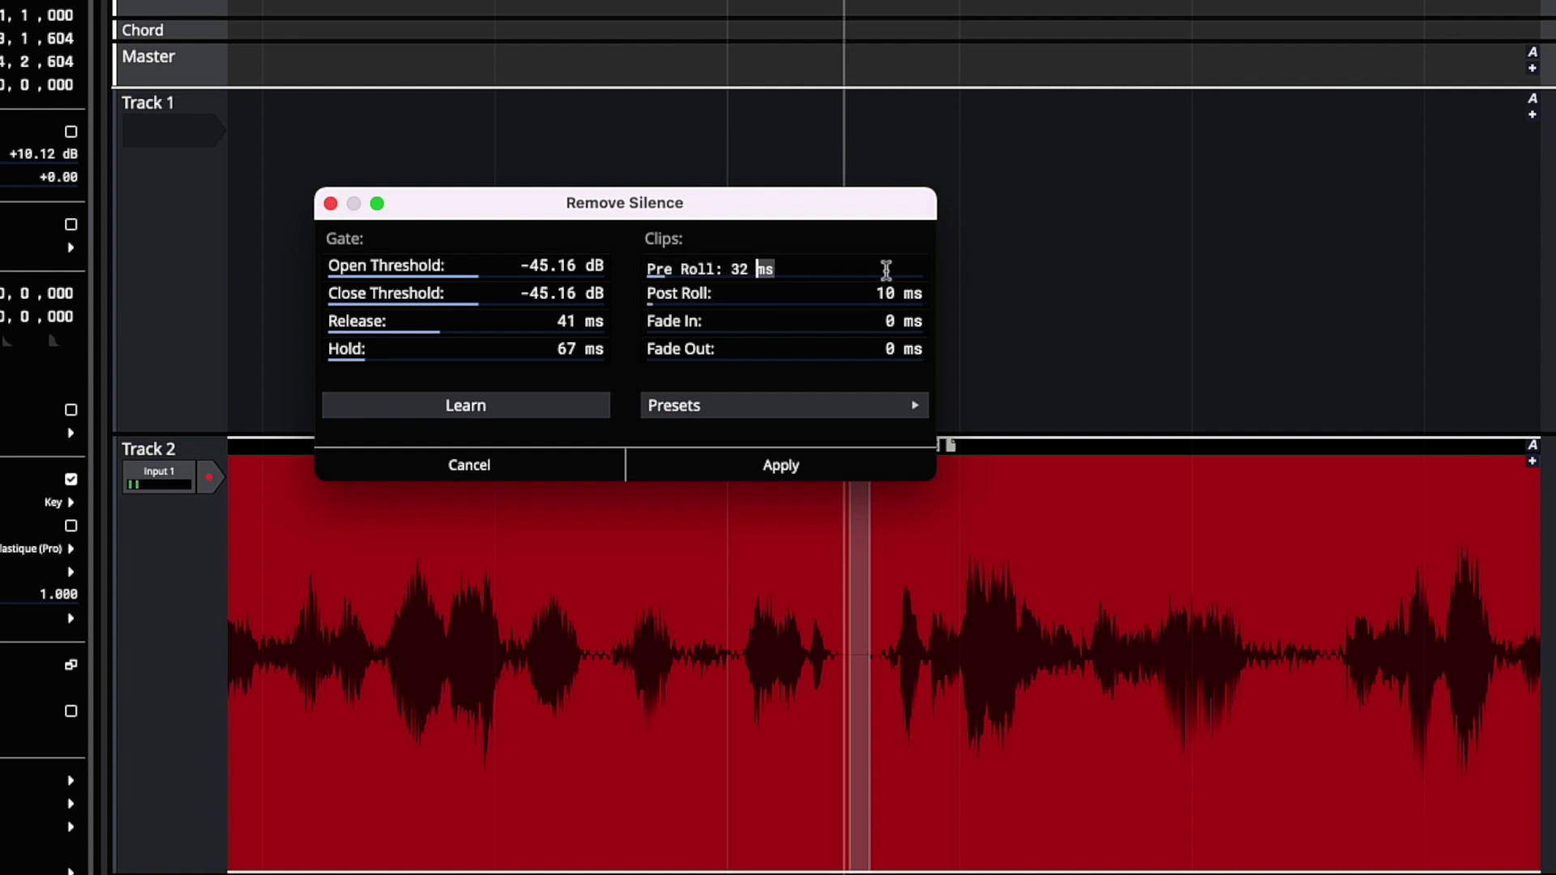
key("super+a")
key("BackSpace")
type("10")
key("Return")
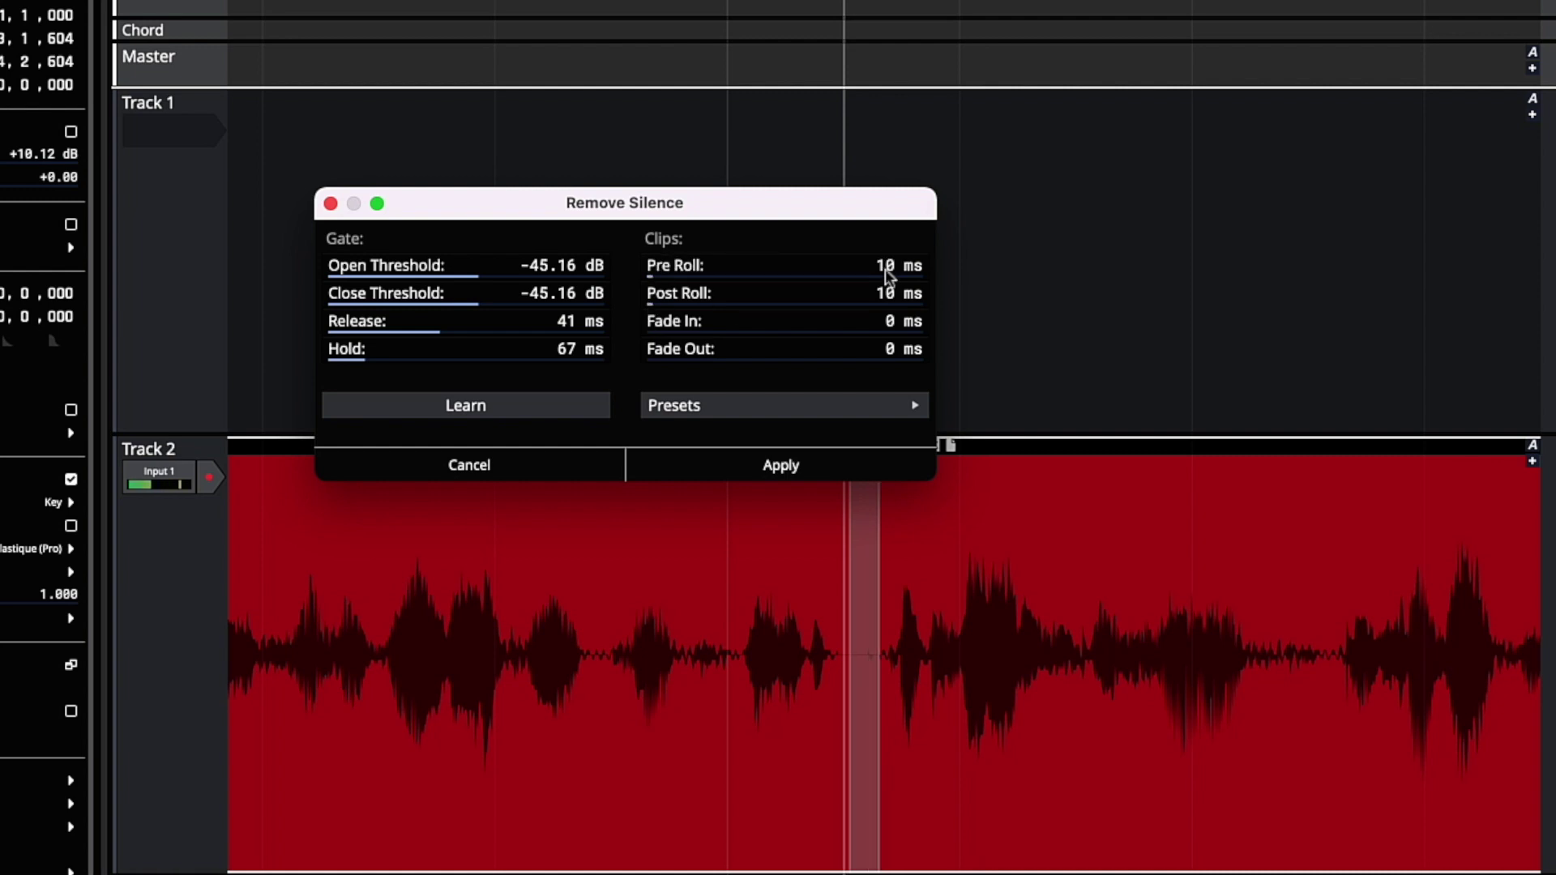
- Set both fade in and fade out to 10 ms
double_click(813, 322)
key("super+a")
type("10")
key("Return")
double_click(811, 344)
key("super+a")
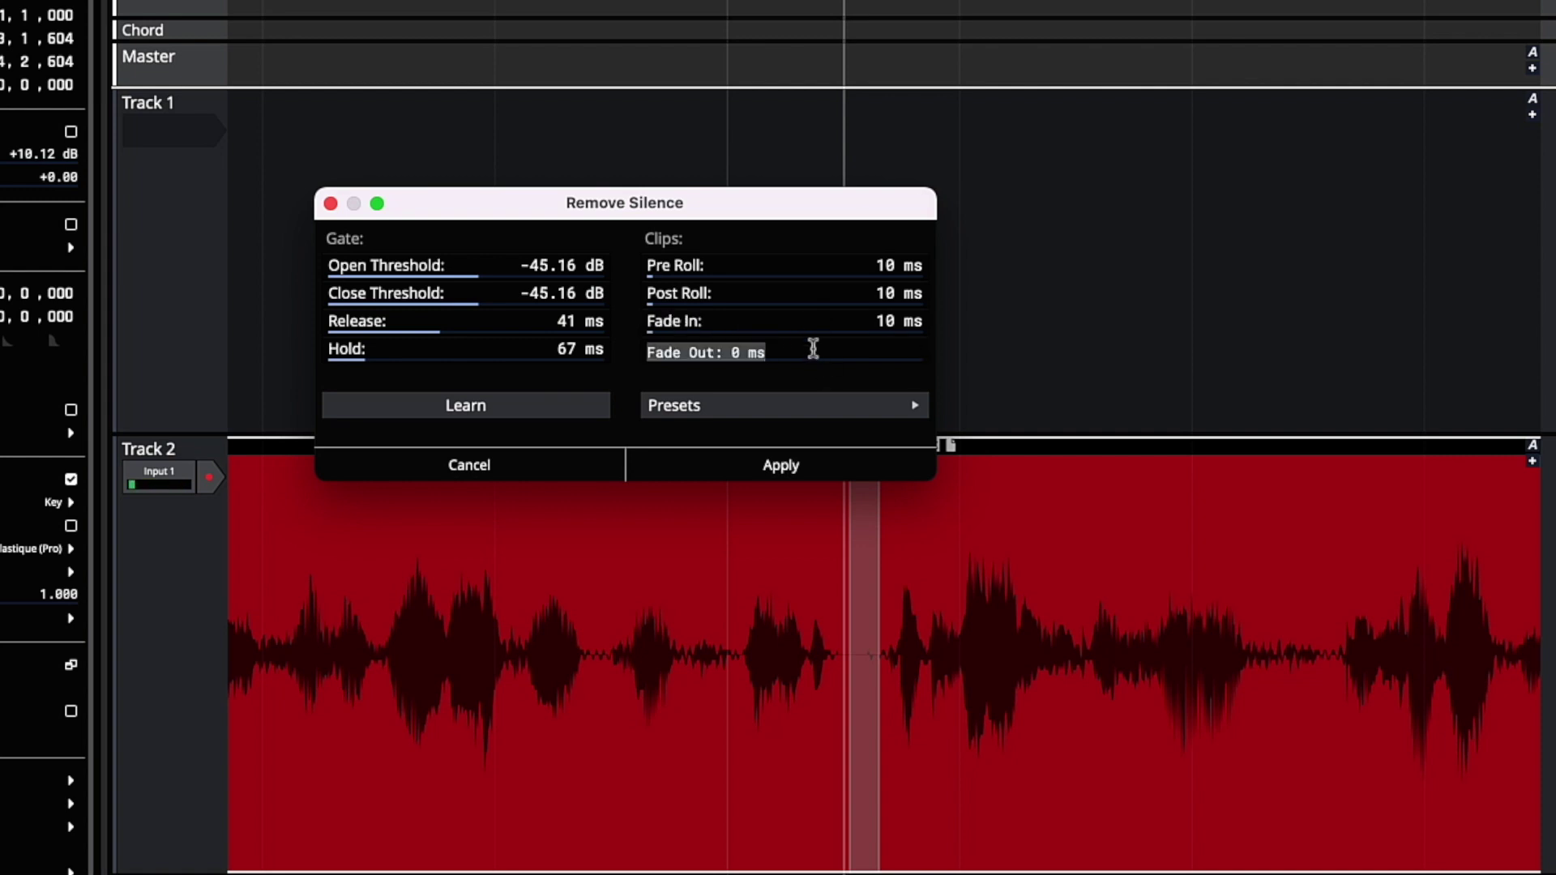
type("10")
key("Return")
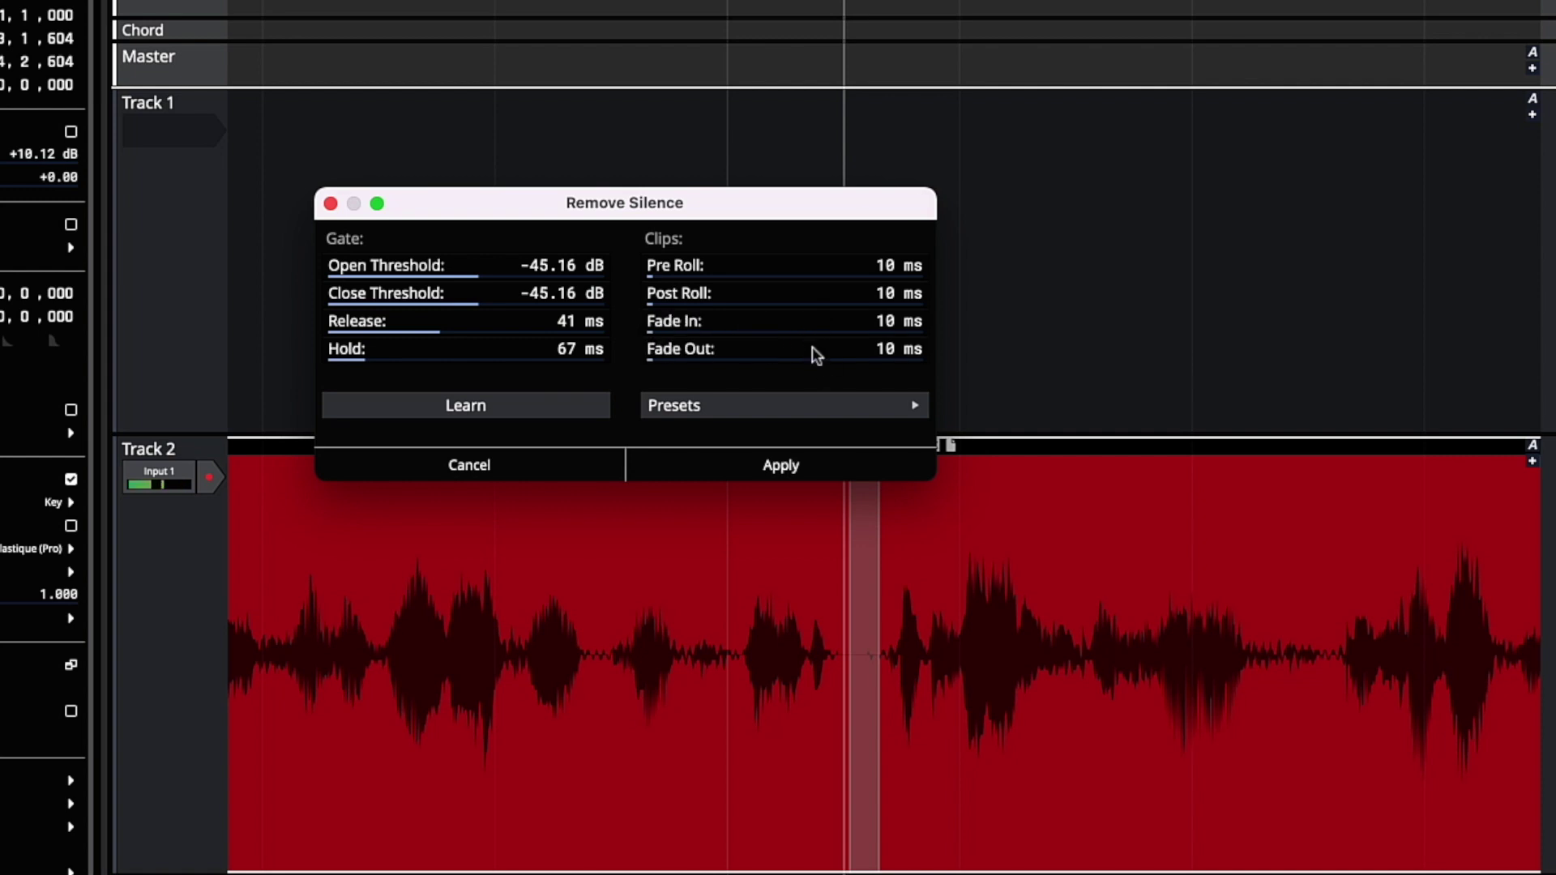
- Save the current Remove Silence settings as a preset named 'Mine'
left_click(792, 409)
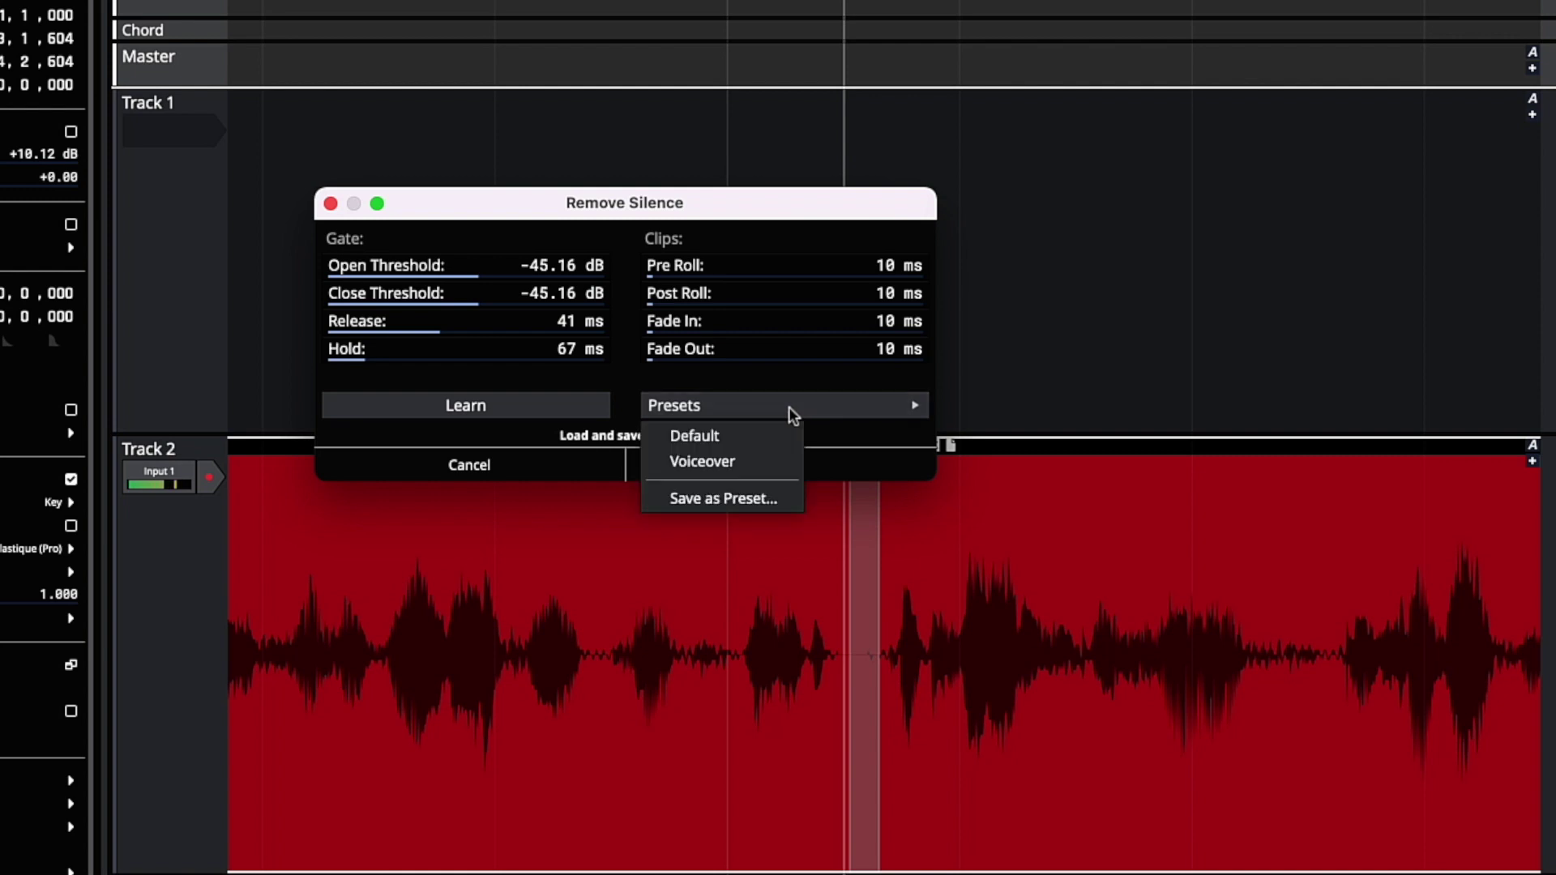
left_click(717, 496)
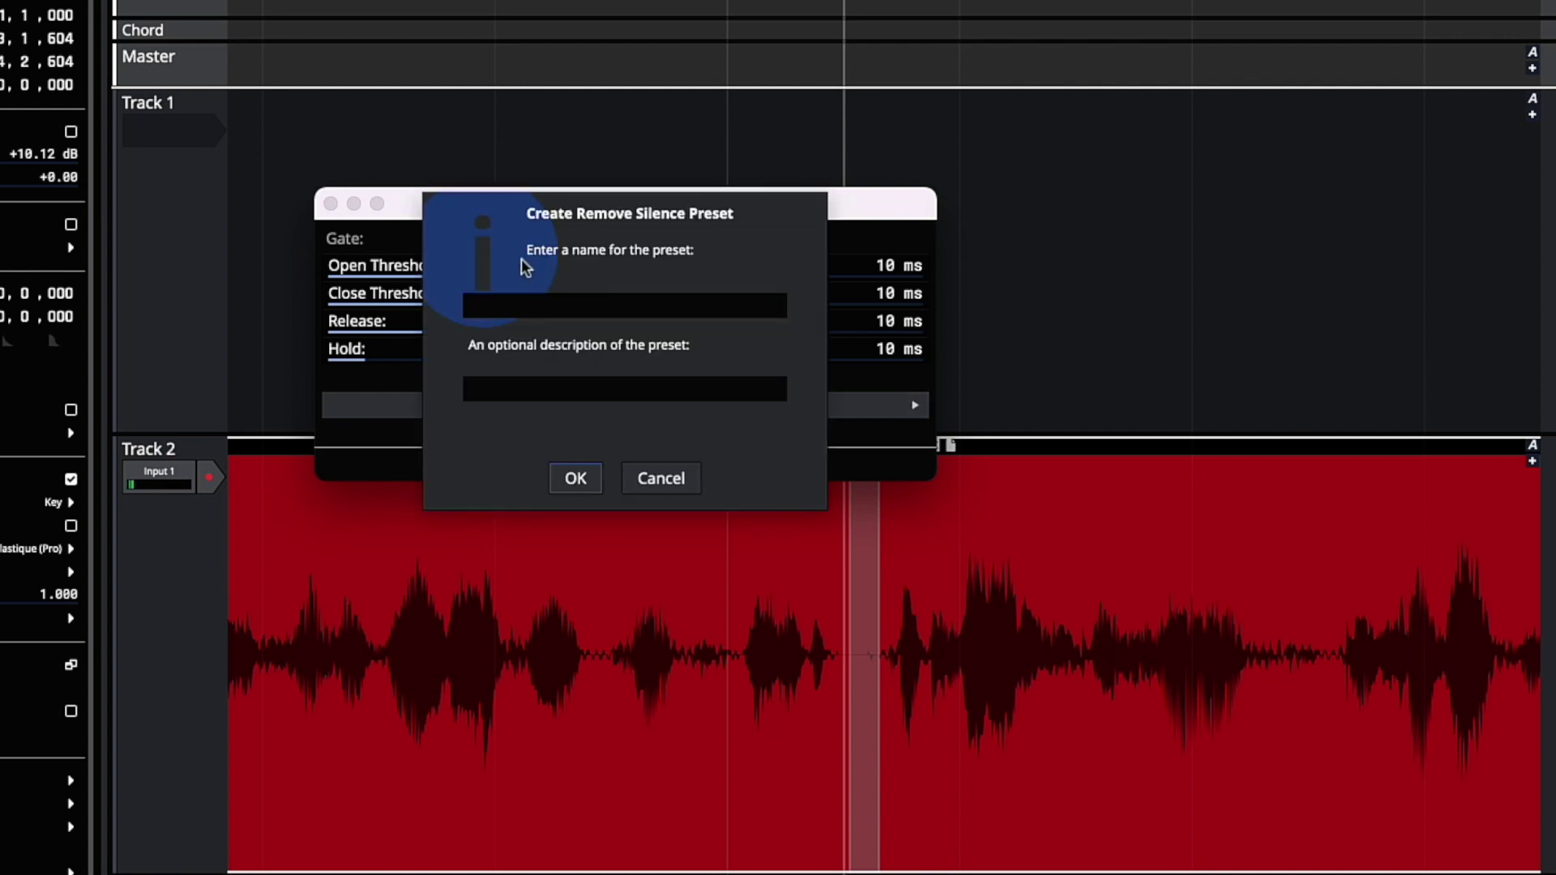
left_click(540, 307)
type("Mine")
left_click(575, 478)
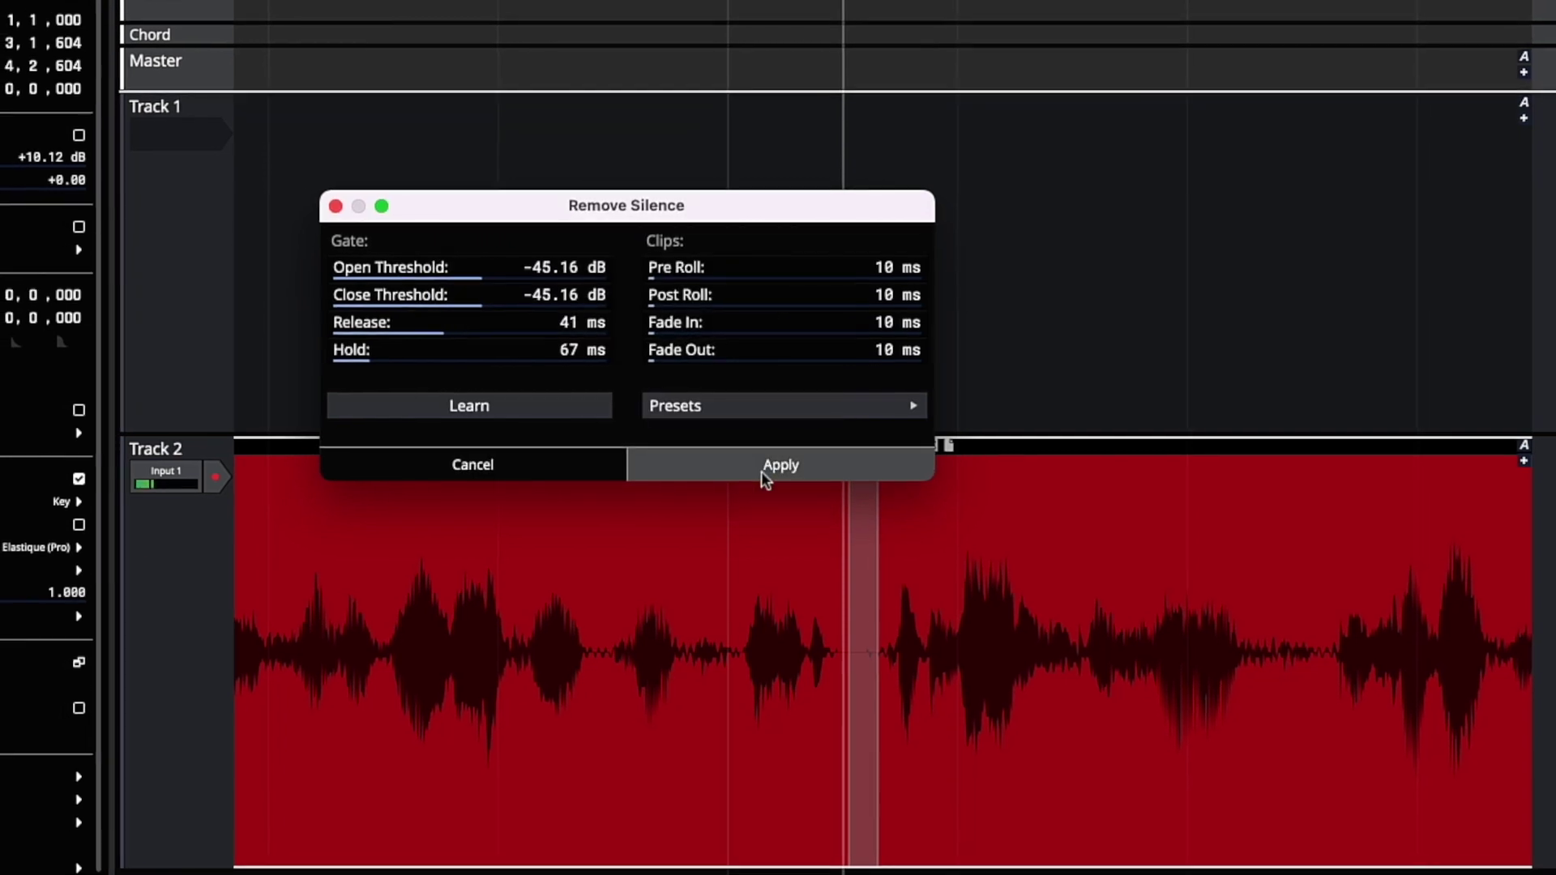
- Apply silence removal to split the vocal into three clips and select the middle one
left_click(762, 474)
scroll(733, 612, "down", 5)
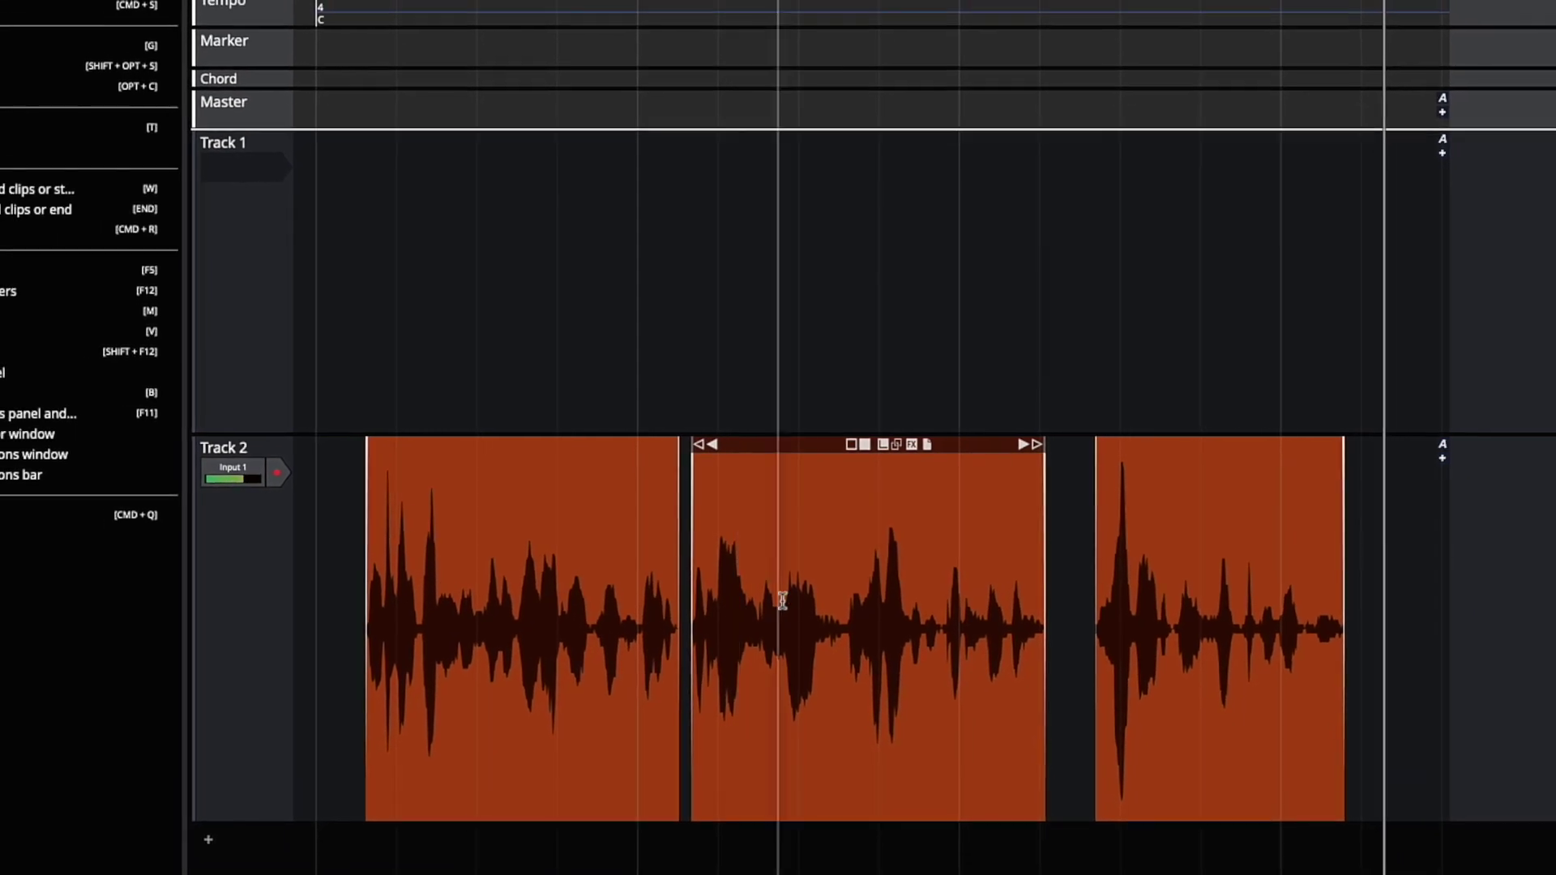
left_click(702, 663)
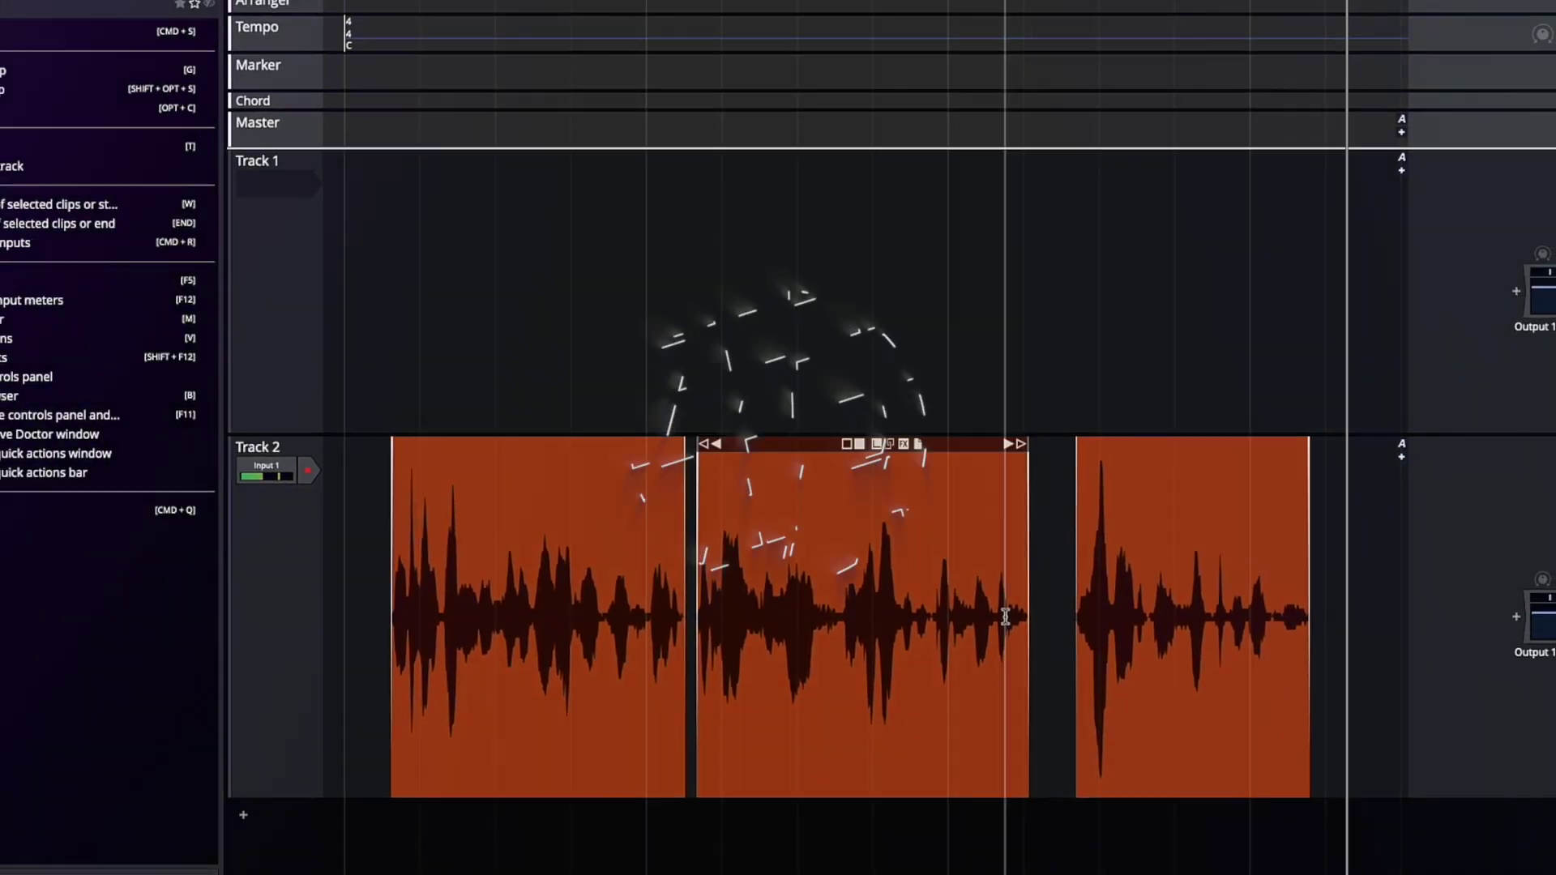